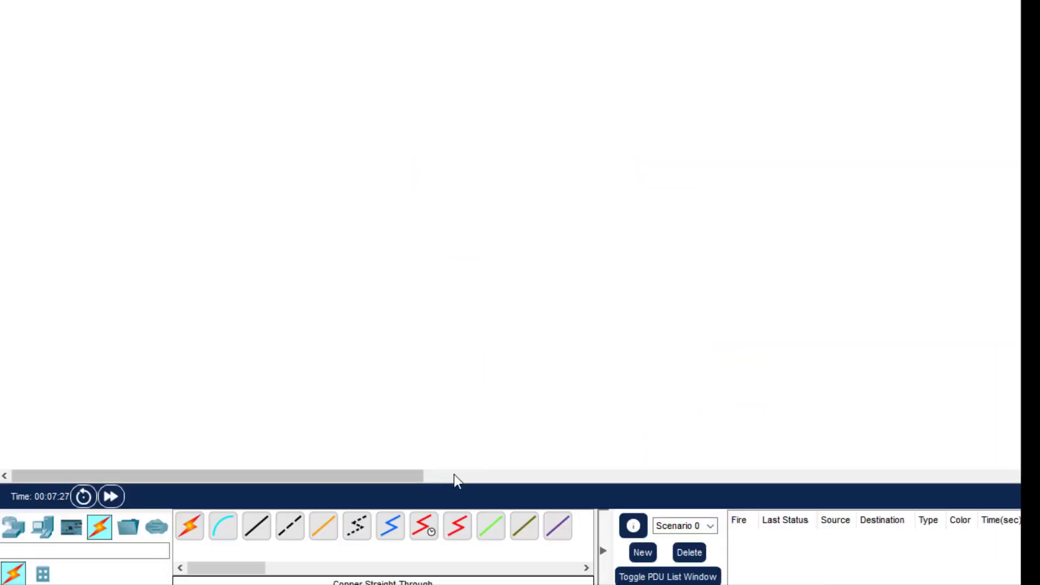
Step: Place two generic PCs, PC0 and PC1, side by side on the workspace
left_click(16, 528)
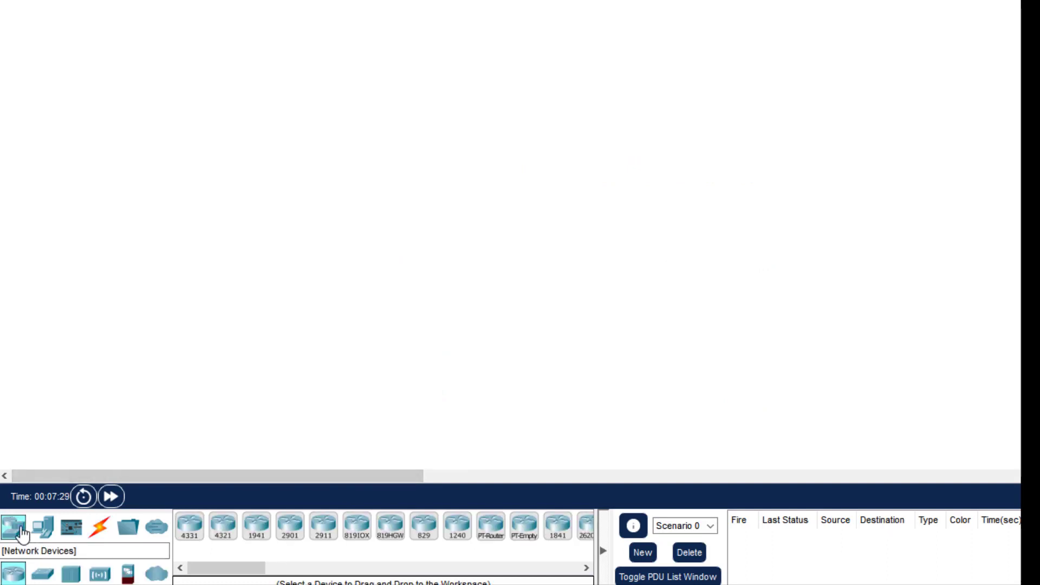
left_click(43, 528)
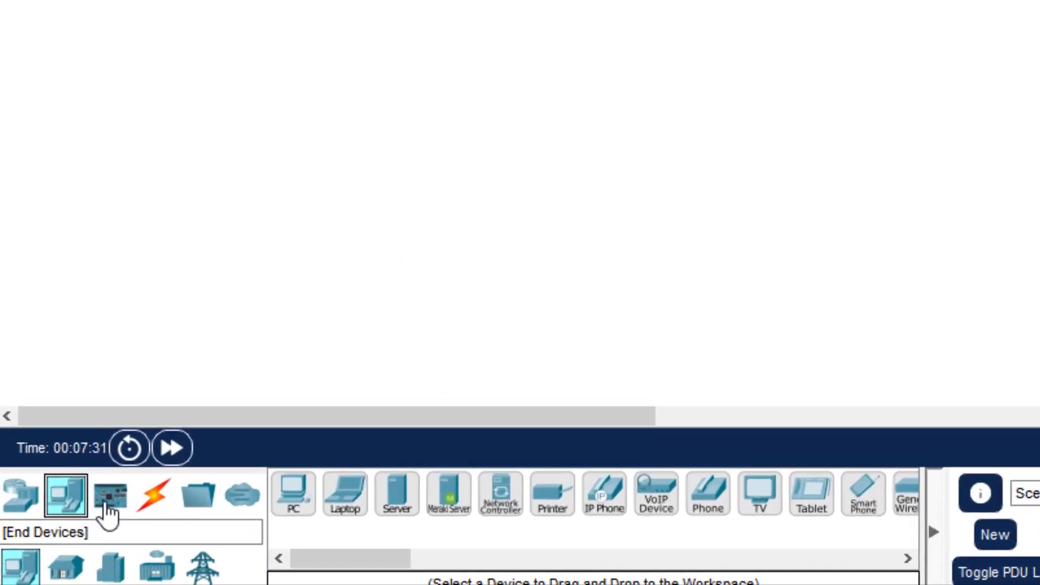
left_click(297, 504)
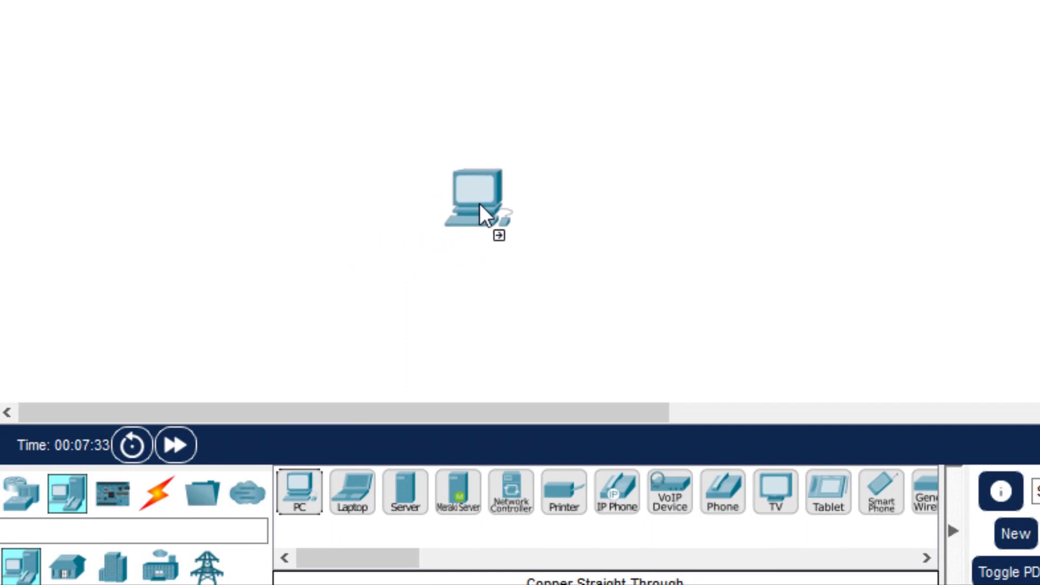
left_click(480, 205)
left_click(302, 493)
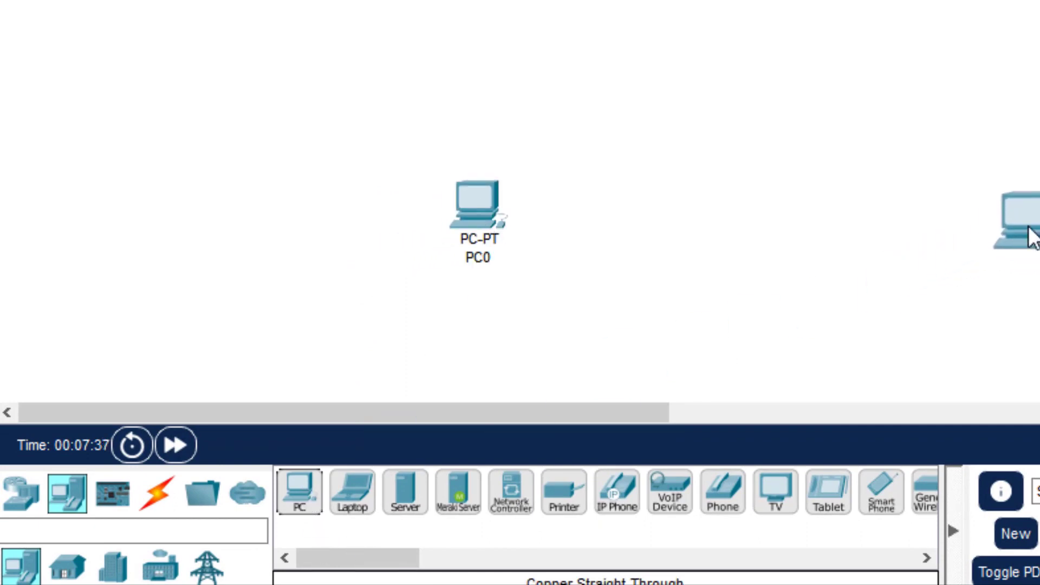
left_click(1028, 230)
Step: Add a 3560-24PS multilayer switch near the top of the workspace
left_click(21, 501)
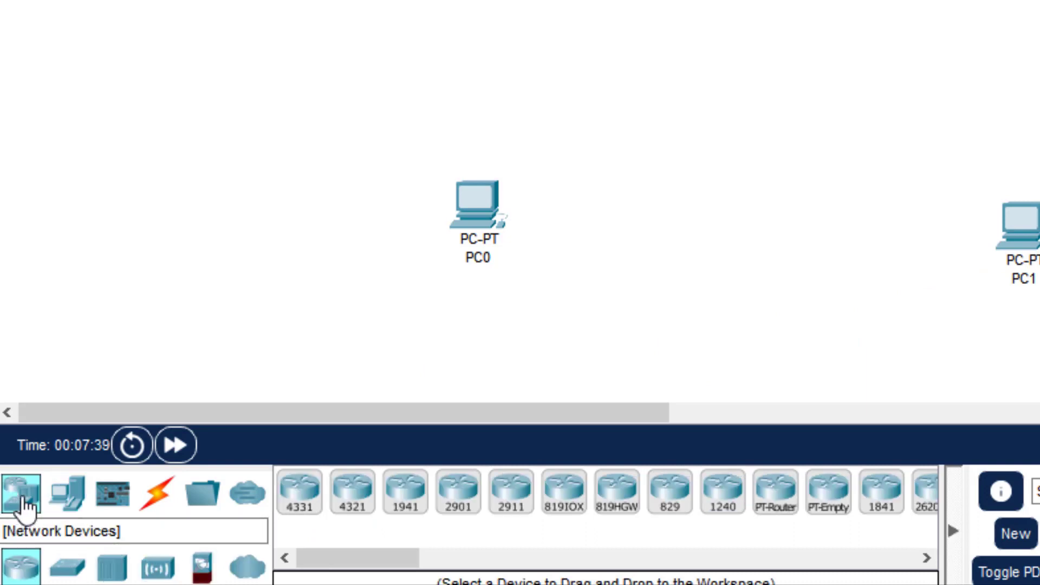
left_click(66, 565)
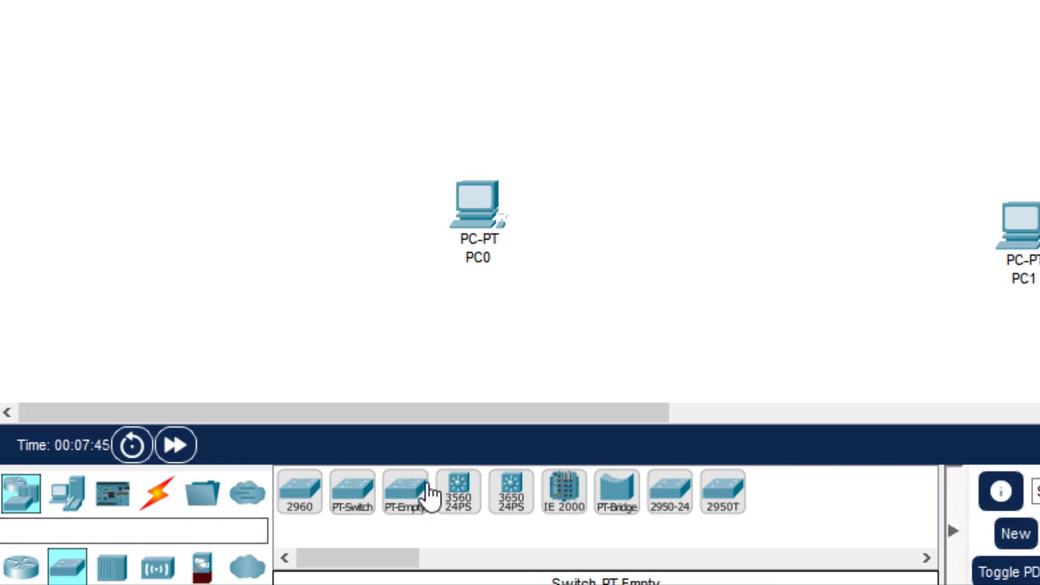
left_click_drag(458, 490, 691, 0)
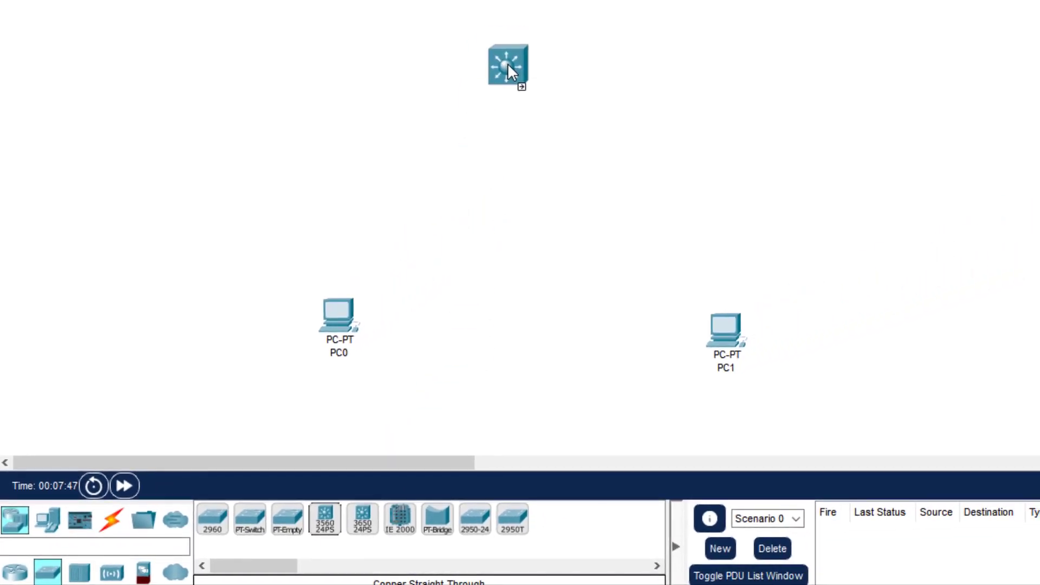
left_click_drag(510, 66, 510, 67)
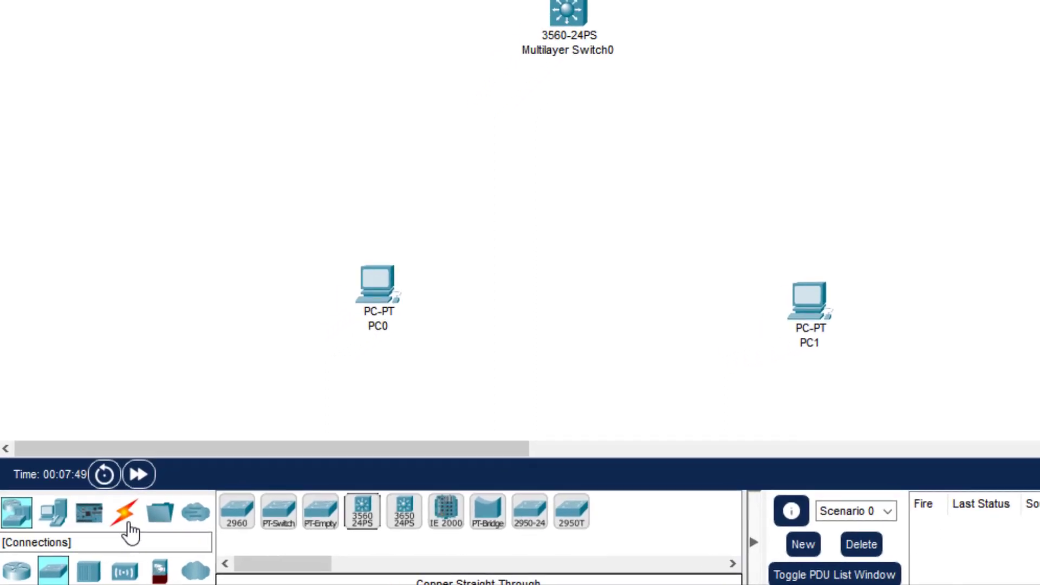
Step: Cable PC0's FastEthernet0 to switch port FastEthernet0/1 with a copper straight-through link
left_click(170, 506)
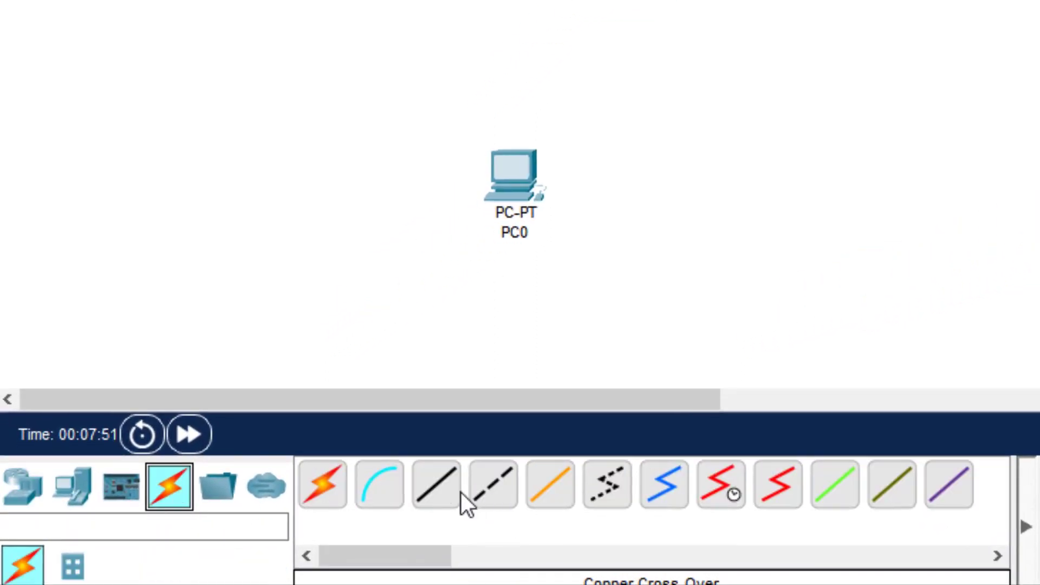
left_click(442, 496)
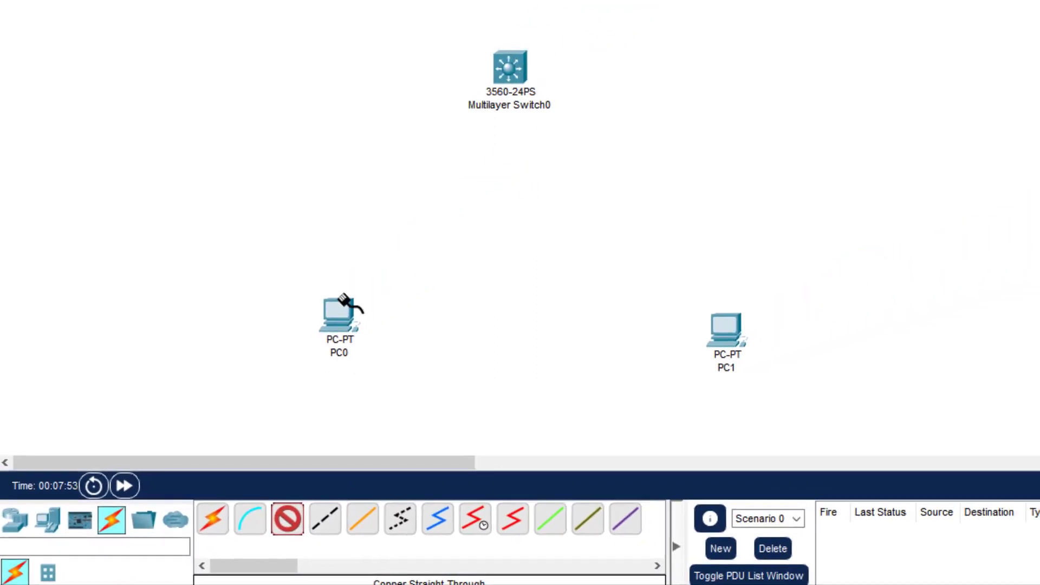
left_click(340, 319)
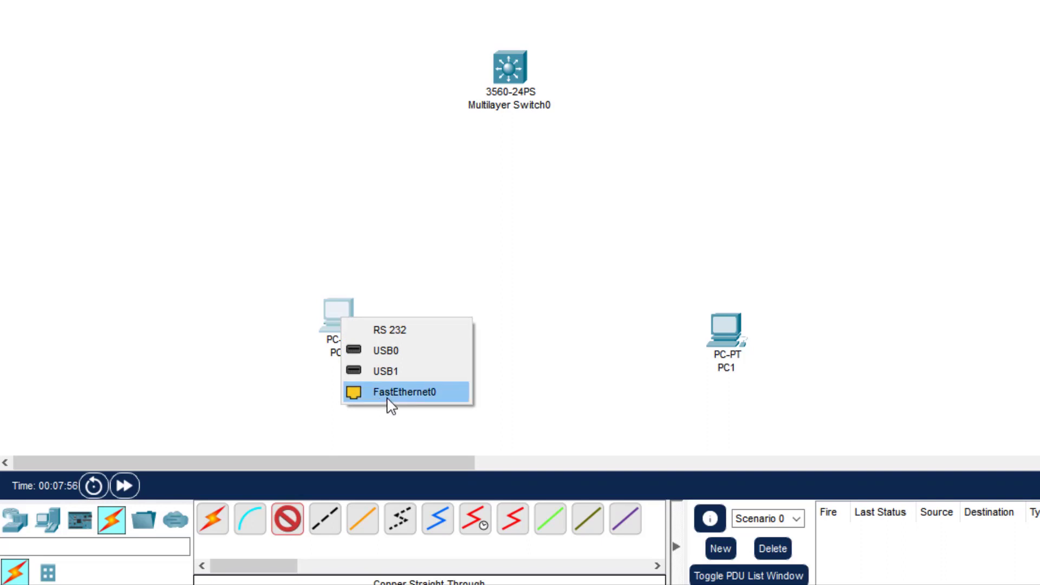
left_click(391, 403)
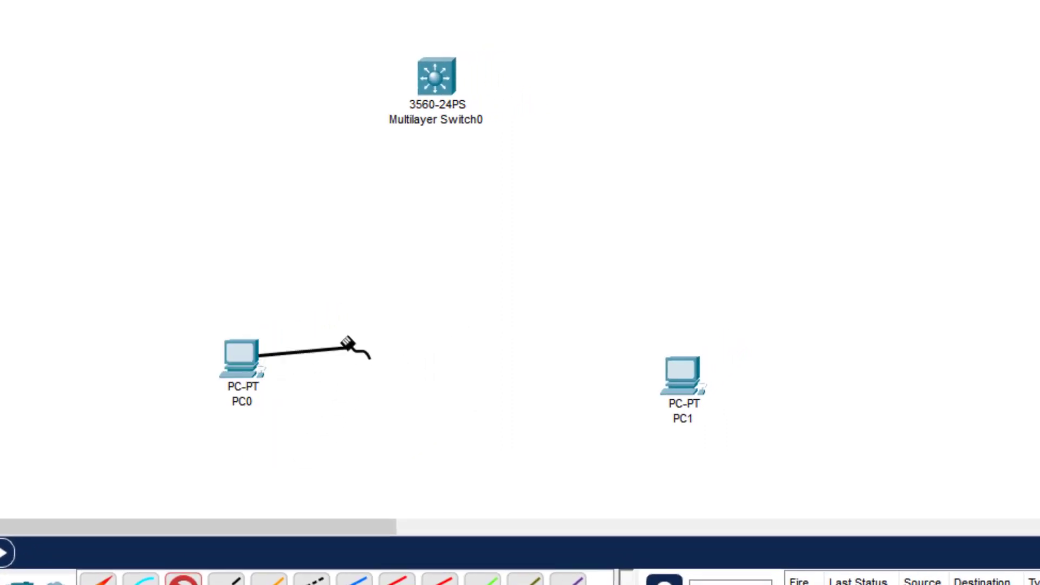
left_click(434, 85)
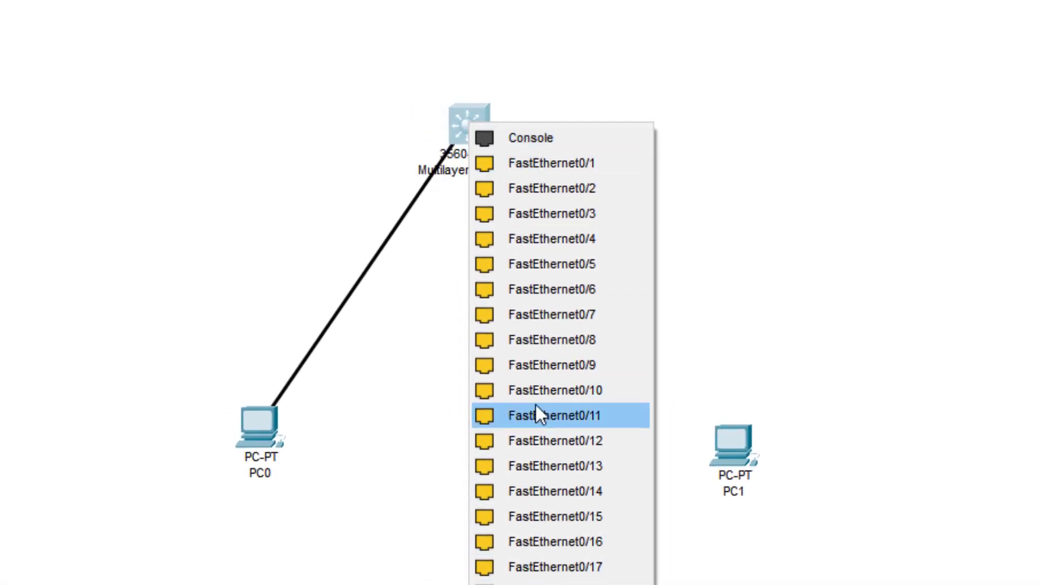
left_click(525, 172)
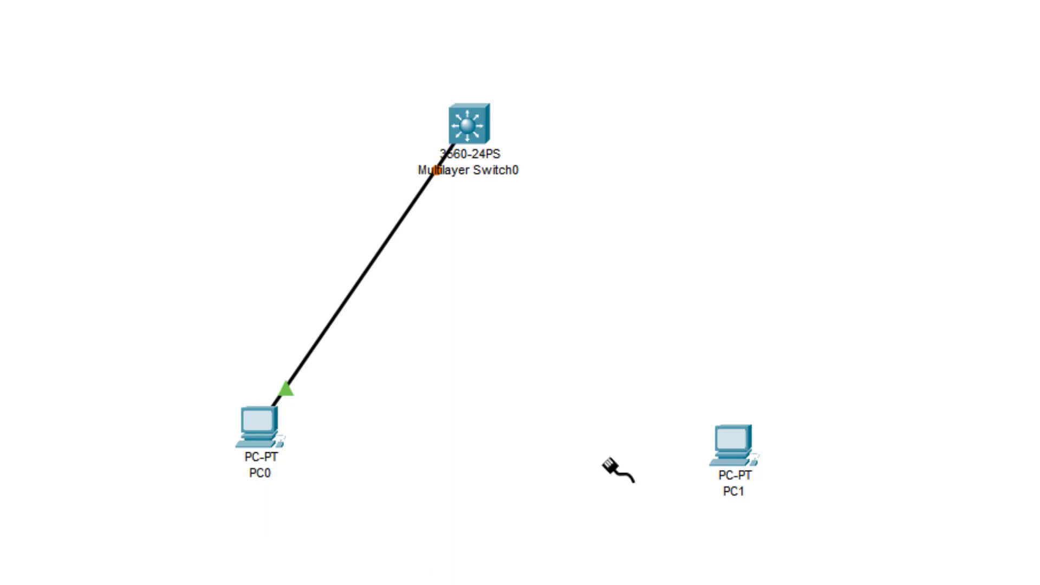
Step: Cable PC1's FastEthernet0 to switch port FastEthernet0/2, then nudge PC1 slightly left
left_click(740, 455)
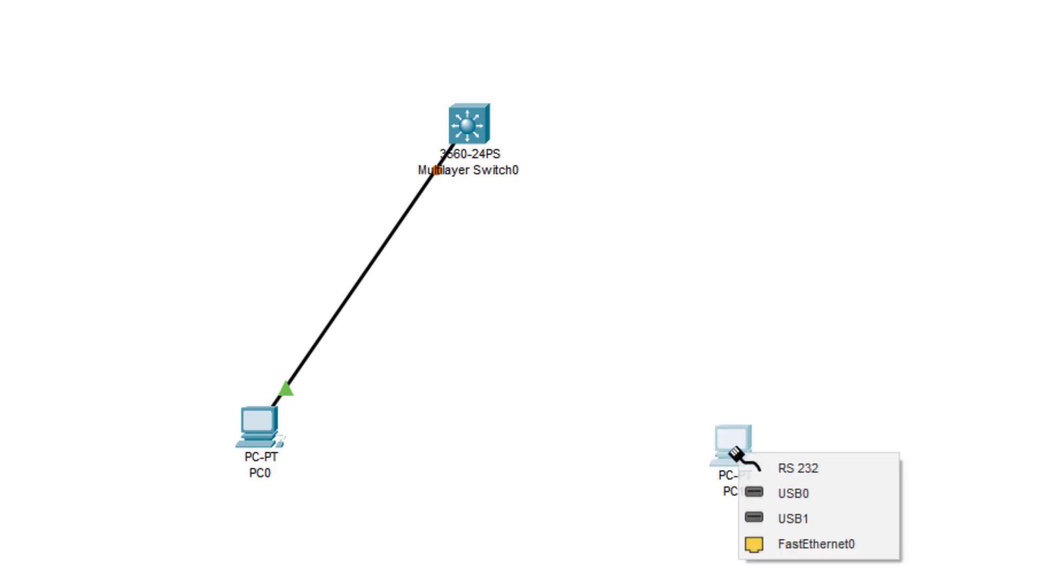
left_click(814, 550)
left_click(474, 127)
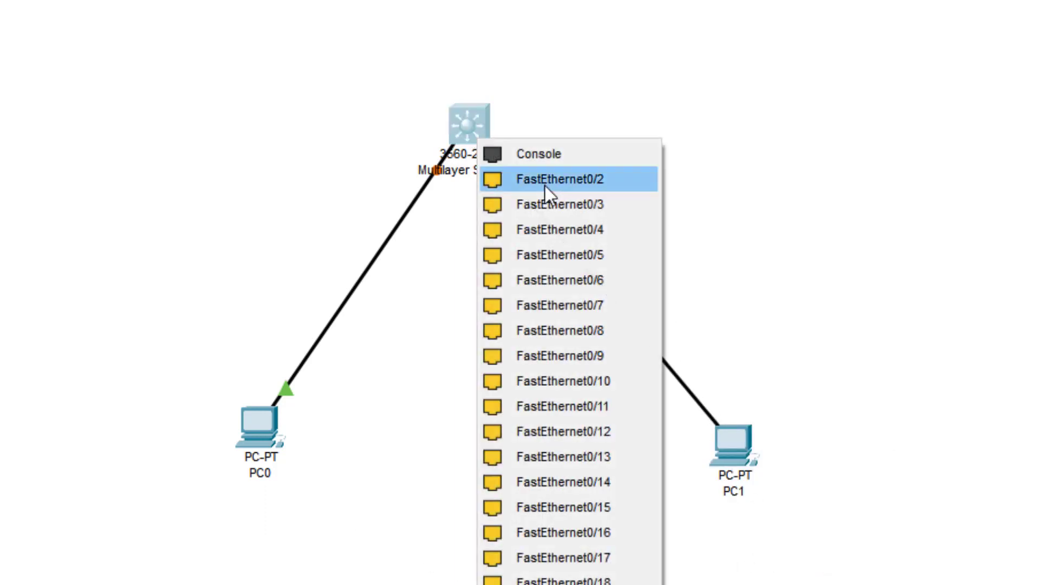
left_click(545, 186)
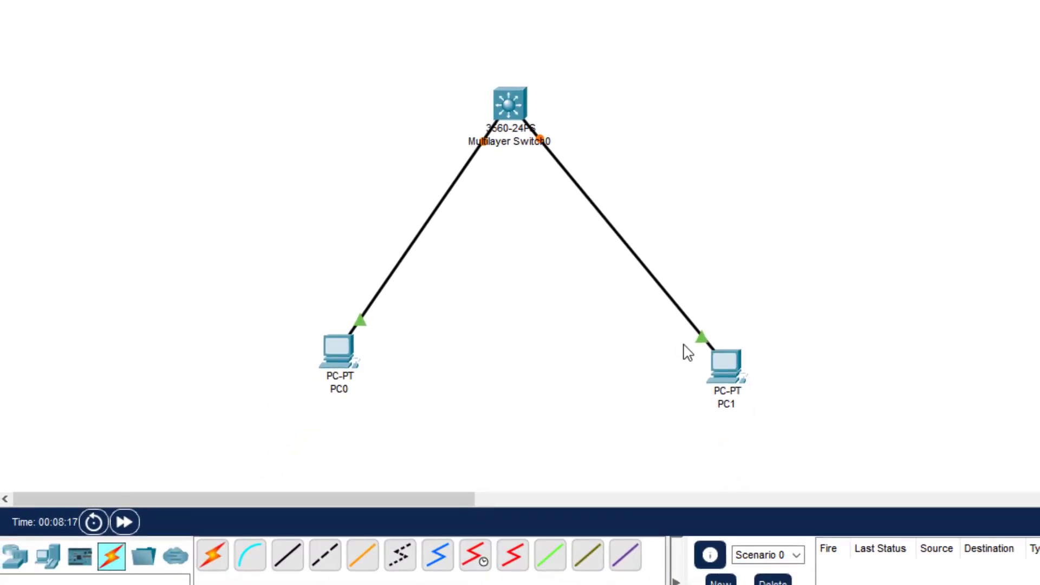
left_click_drag(745, 370, 717, 365)
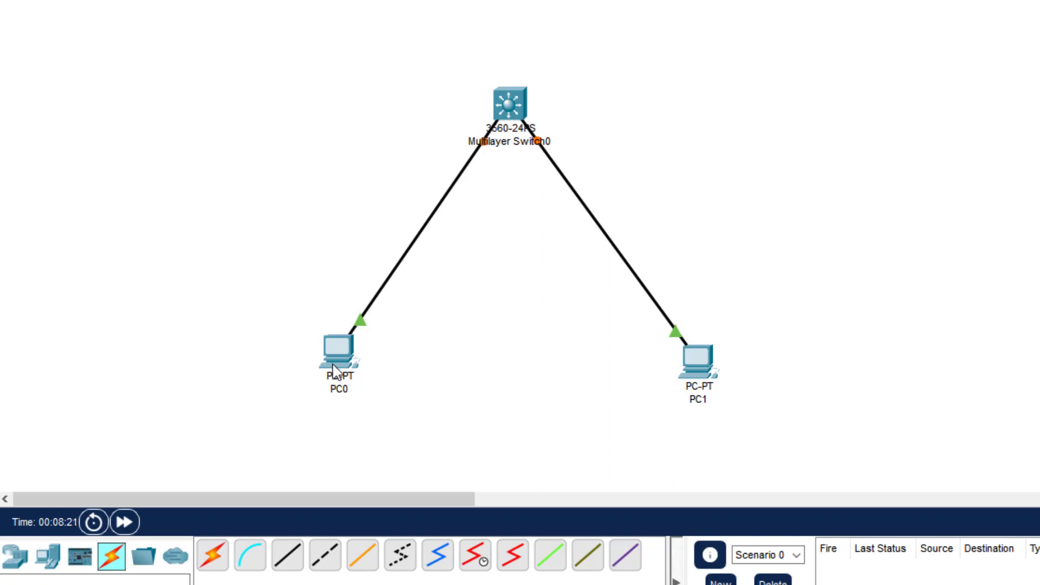
Step: Open PC0's Desktop IP Configuration settings
mouse_move(336, 370)
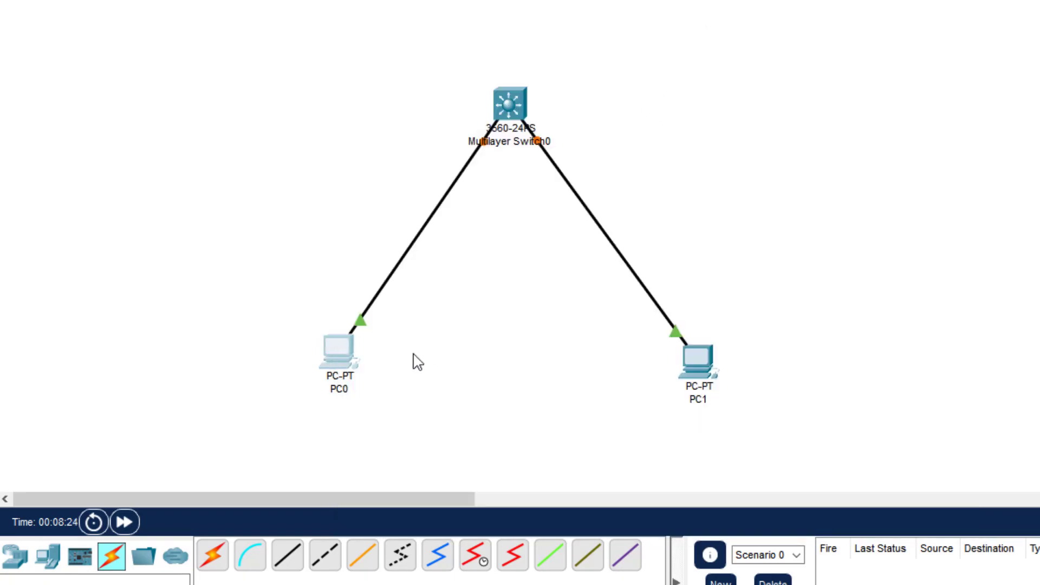
left_click(333, 360)
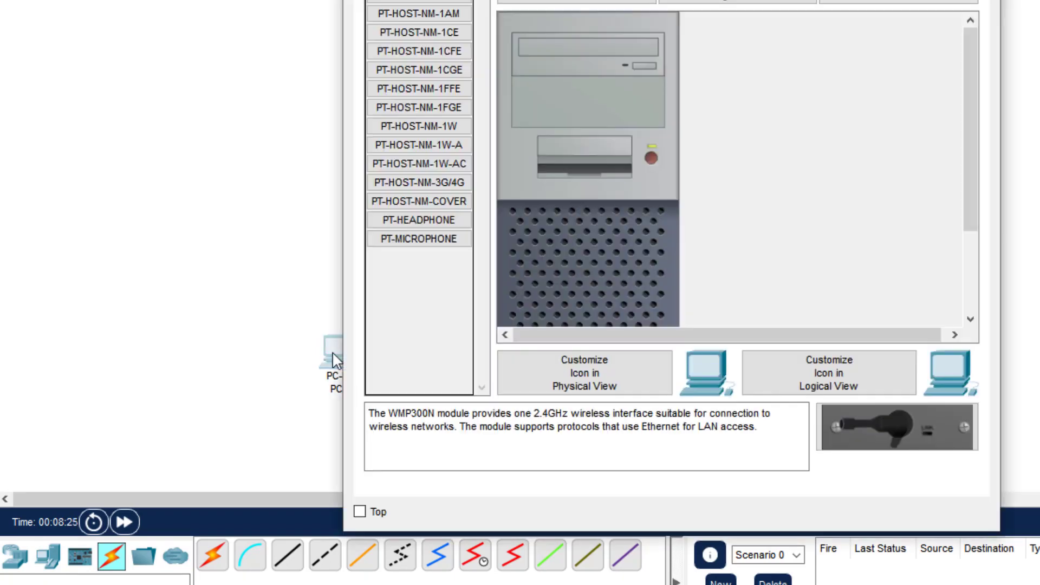
left_click_drag(765, 1, 615, 63)
left_click(351, 87)
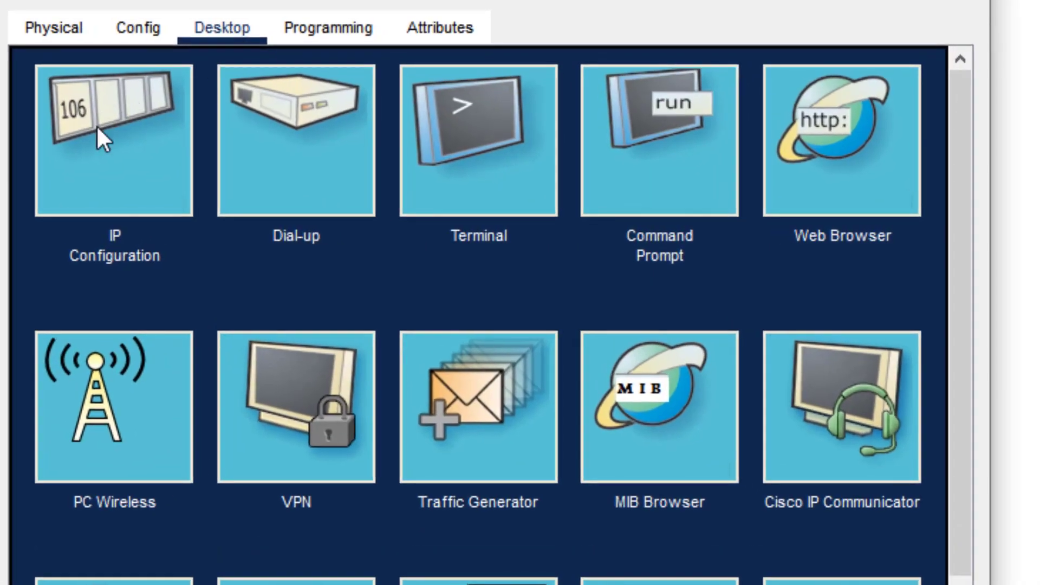
left_click(98, 128)
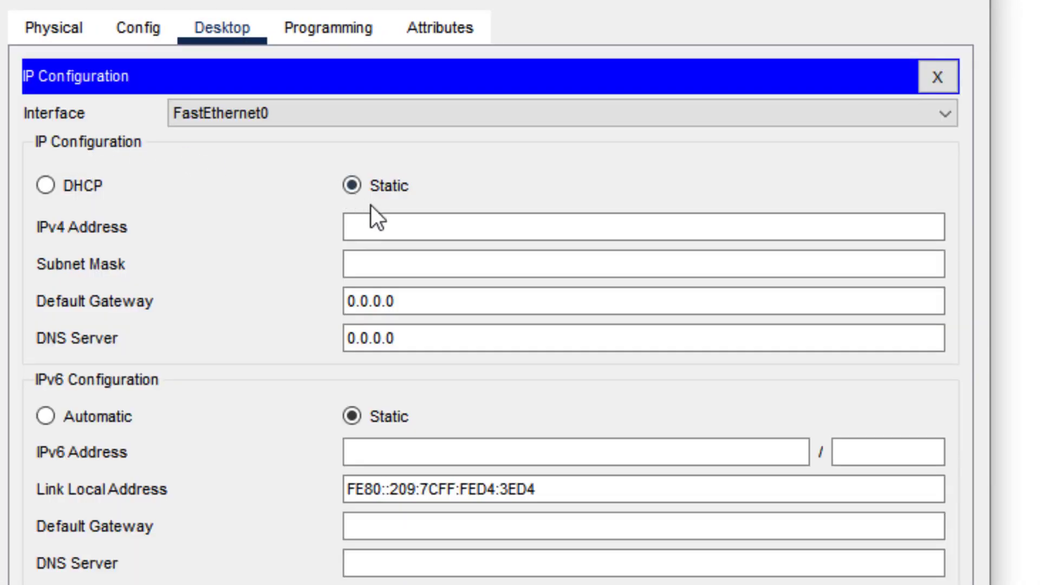
Step: Enter PC0's IP 192.168.1.2, mask 255.255.255.0 and gateway 192.168.1.1
type("192.168")
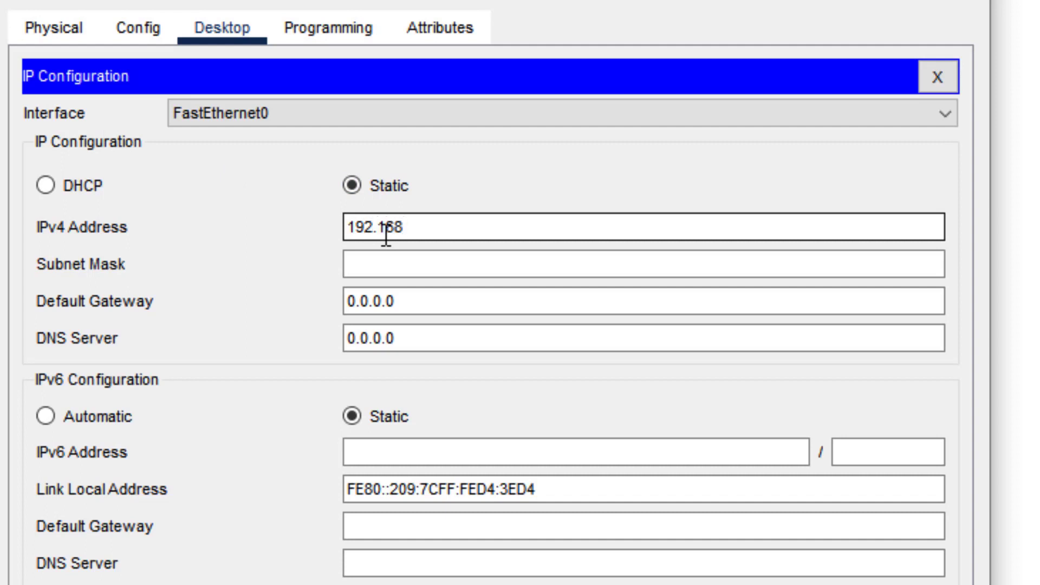
type(".1.2")
left_click(430, 270)
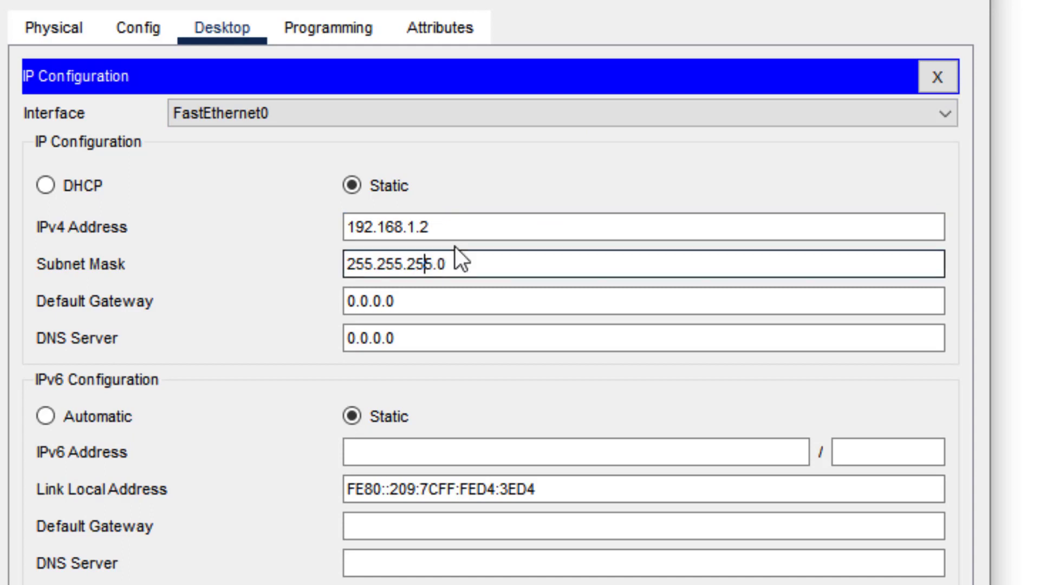
left_click(444, 297)
key("ctrl+a")
type("12")
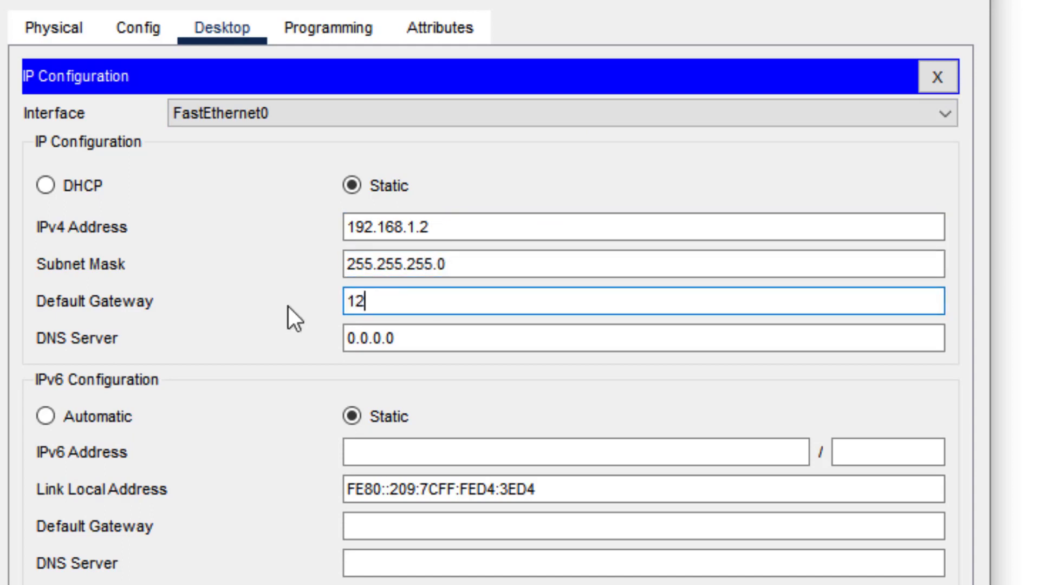
key("BackSpace")
type("92.168.1.1")
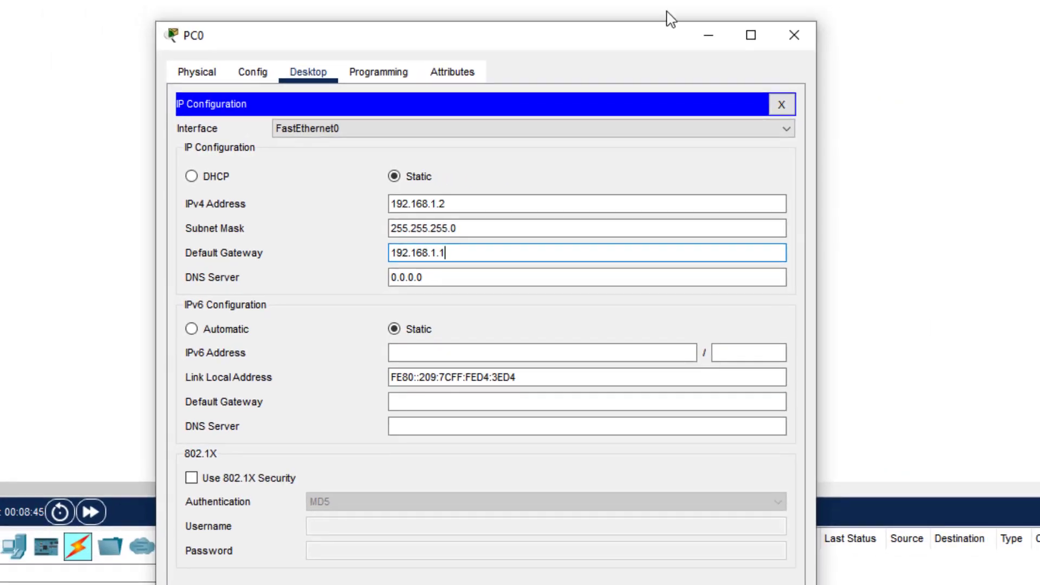
left_click(781, 27)
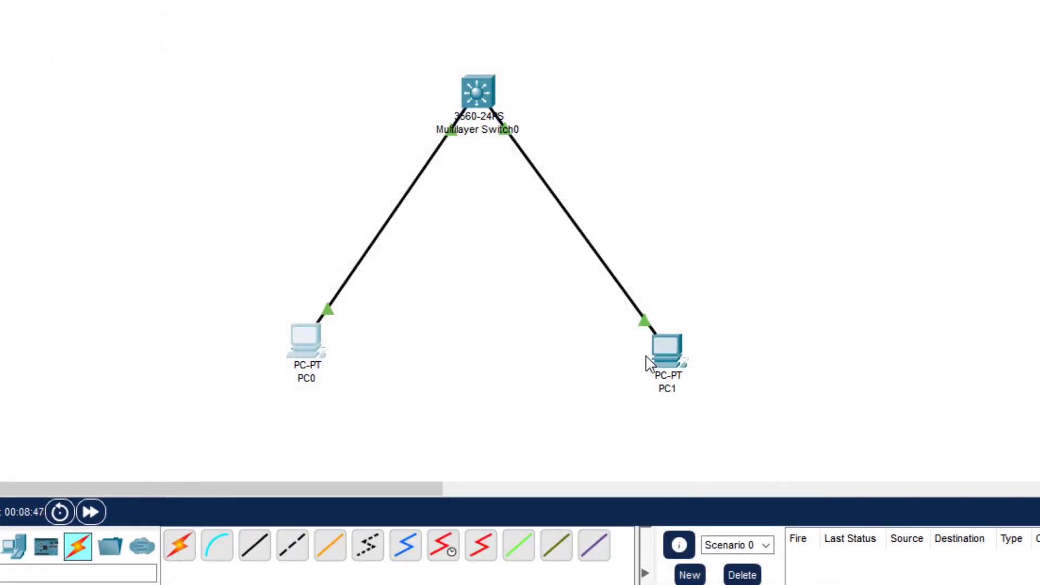
Step: Configure PC1 with static IP 192.168.2.2, mask 255.255.255.0 and gateway 192.168.2.1
left_click(668, 351)
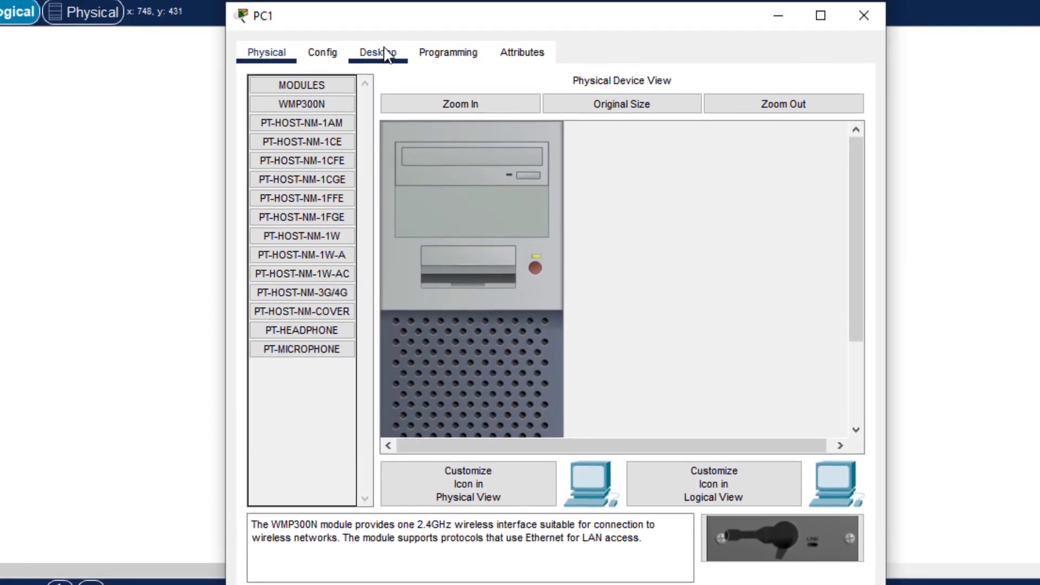
left_click(393, 51)
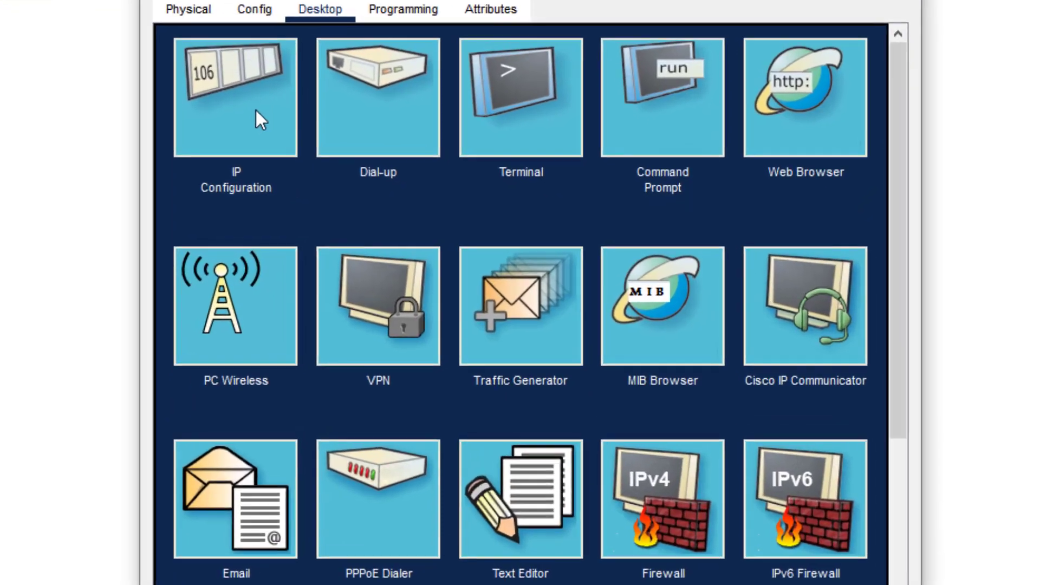
left_click(256, 111)
left_click(467, 142)
type("192.168")
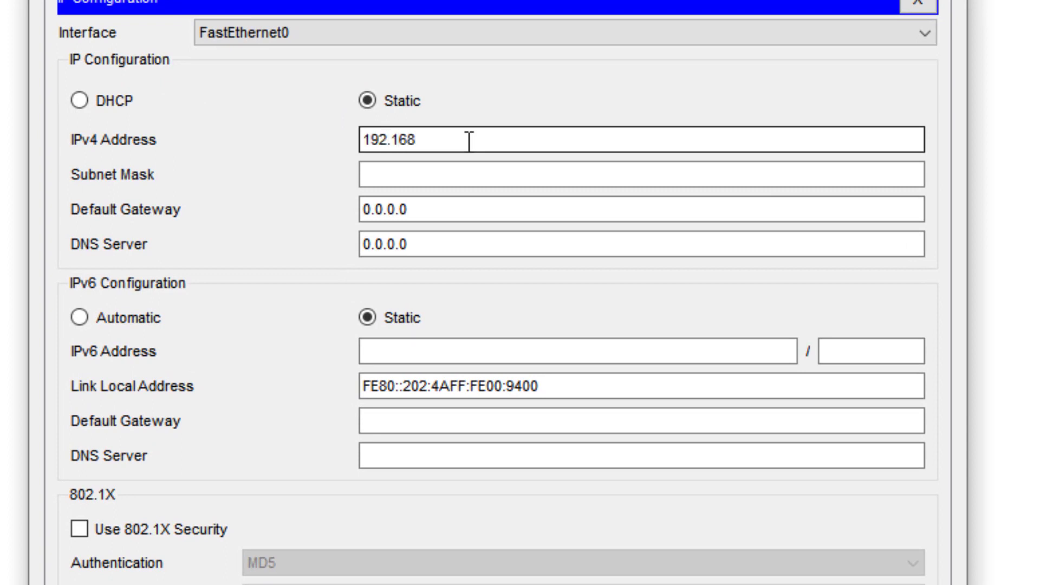
type(".2.2")
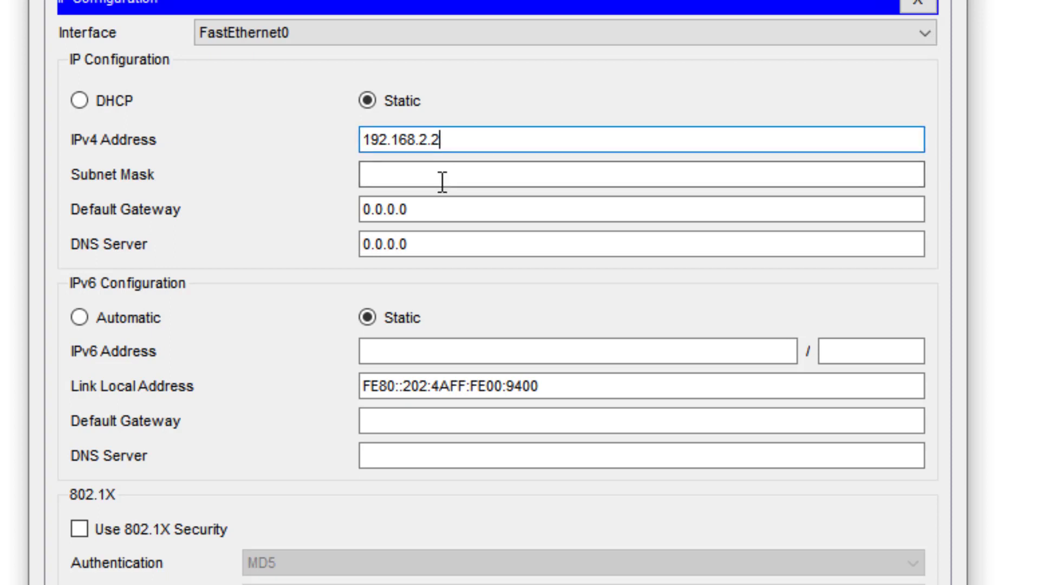
left_click(433, 184)
left_click_drag(430, 214, 253, 199)
type("192.168.2.1")
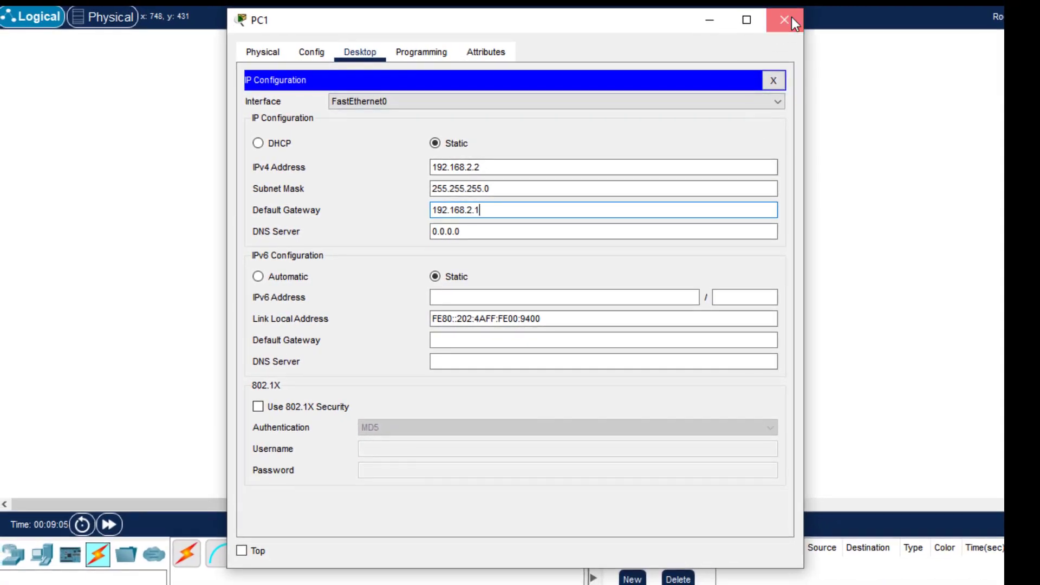
left_click(801, 7)
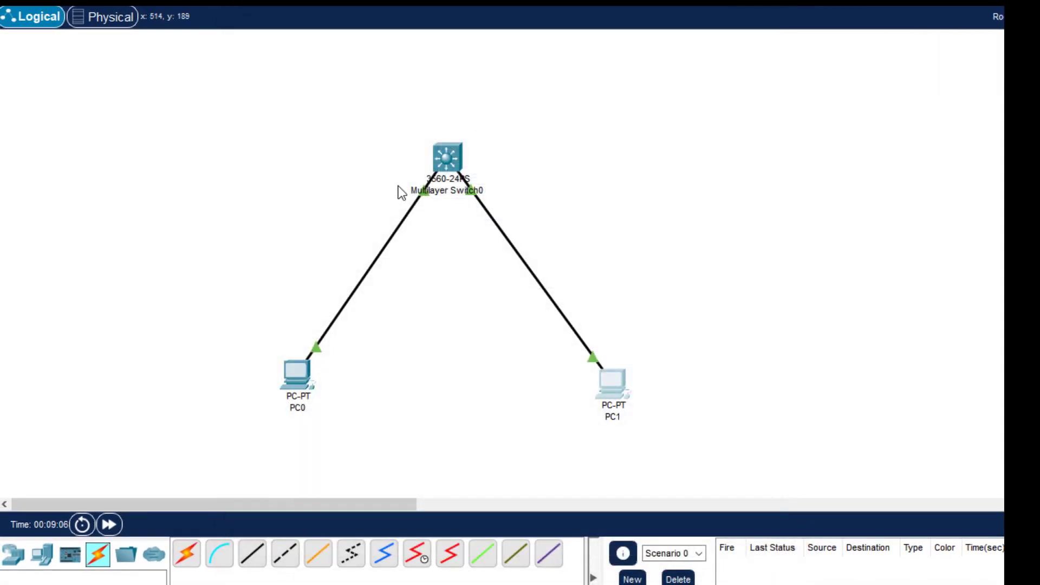
Step: Open Multilayer Switch0's CLI and answer 'no' to the initial configuration dialog
left_click(453, 158)
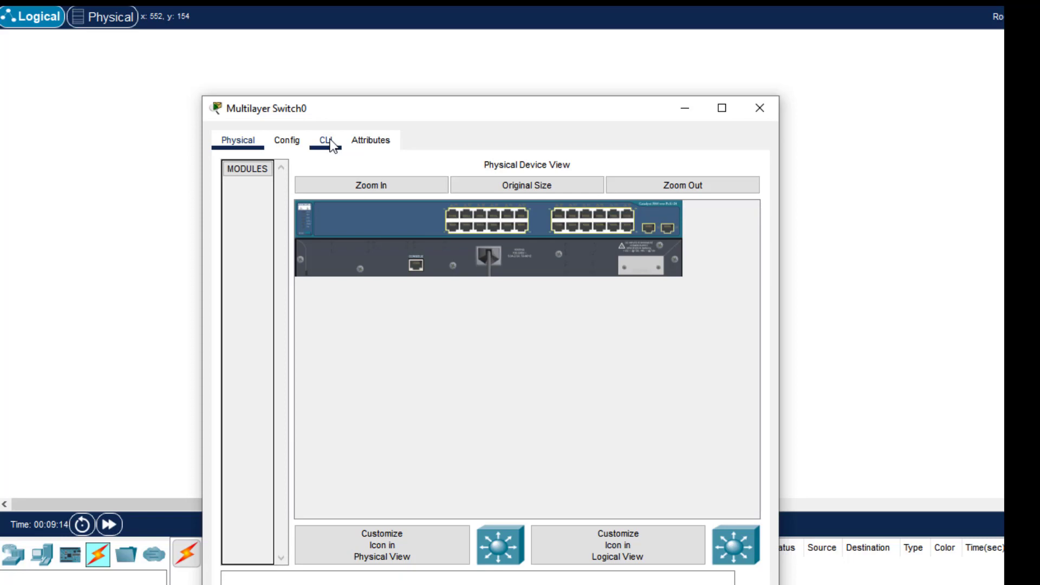
left_click(327, 142)
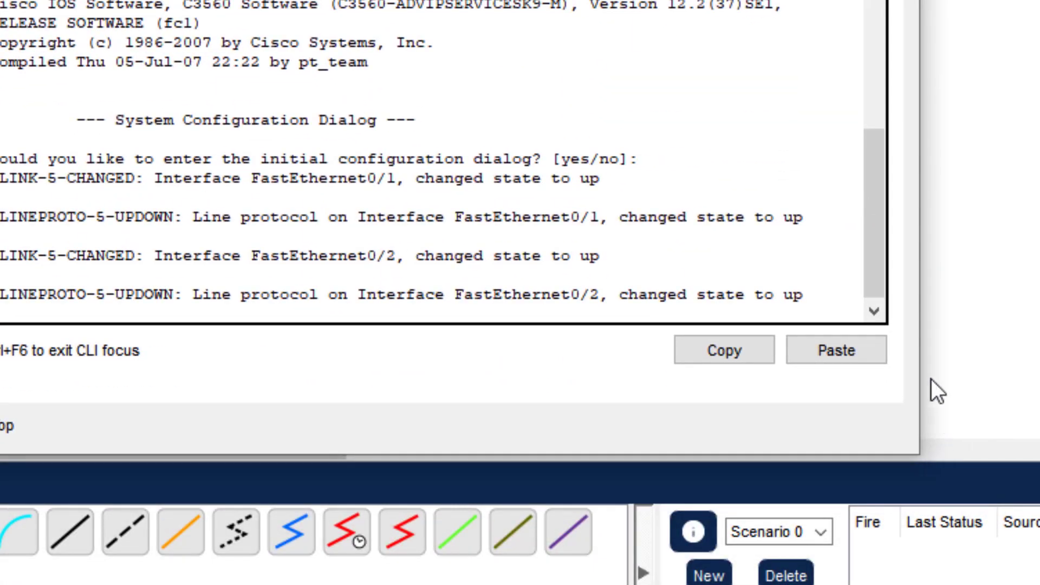
left_click(824, 298)
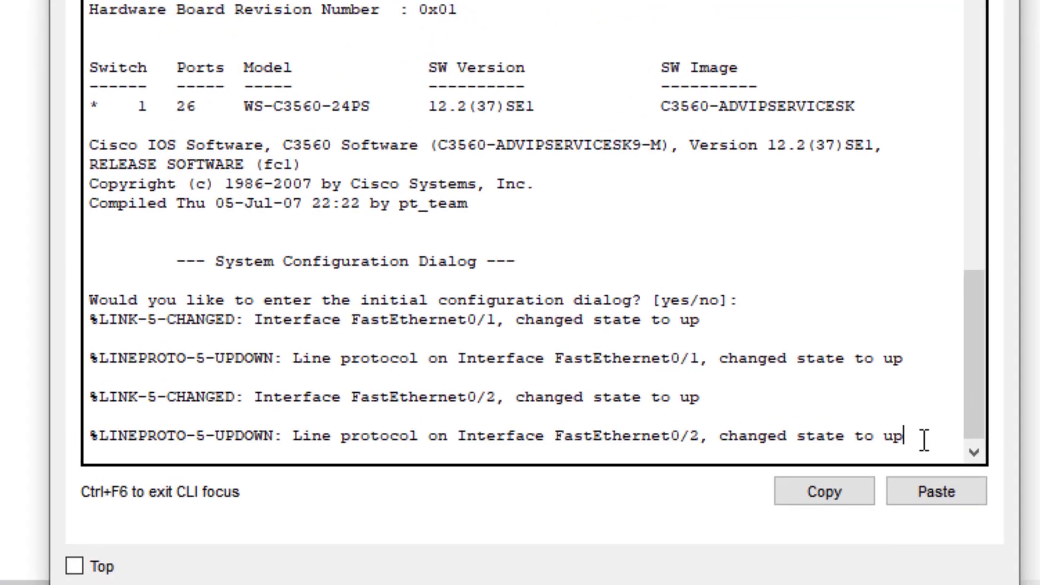
key("Return")
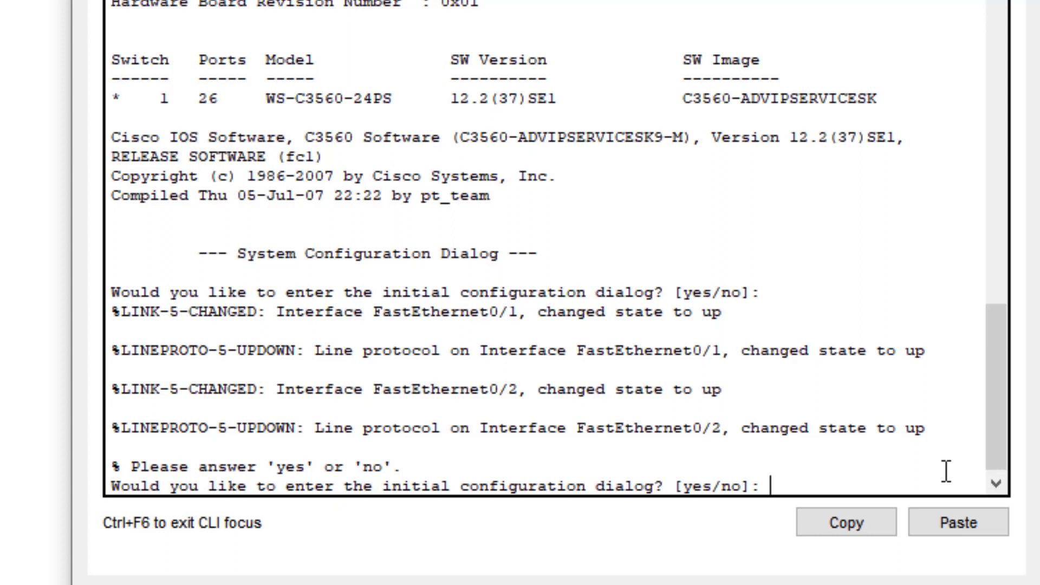
type("no")
key("Return")
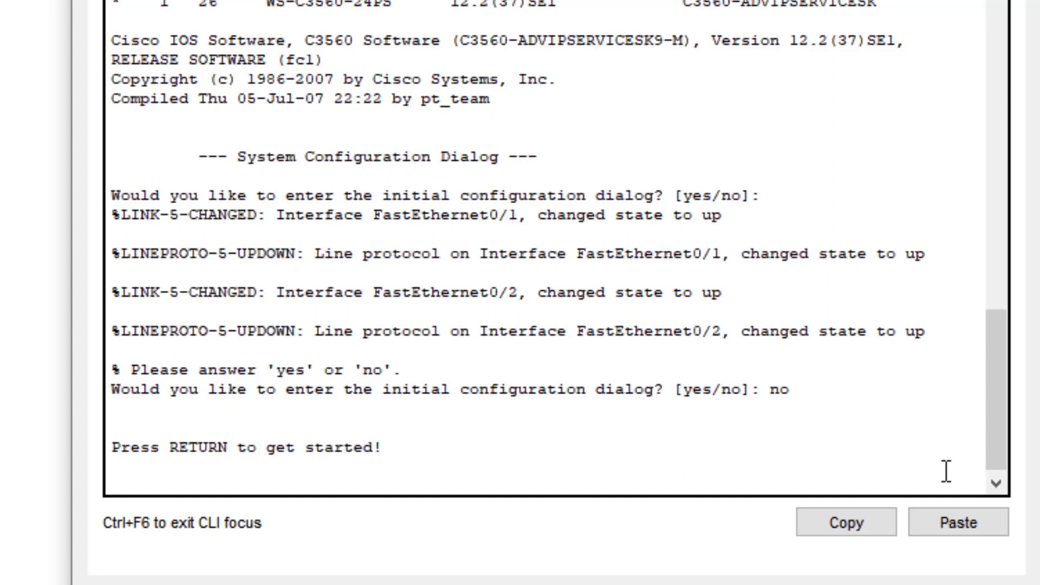
key("Return")
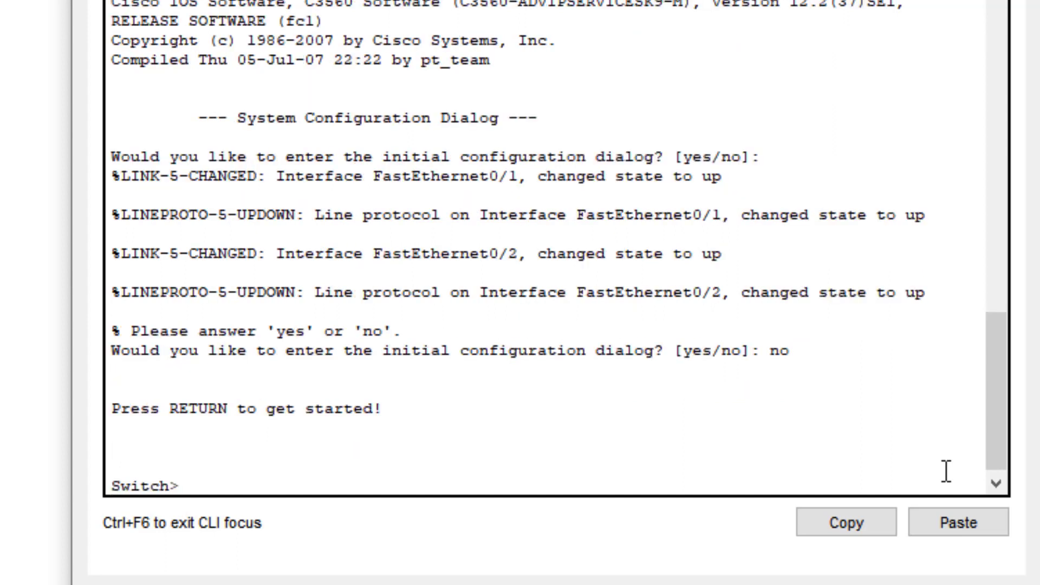
Step: Run enable and configure terminal to reach global configuration mode
type("ena")
key("Tab")
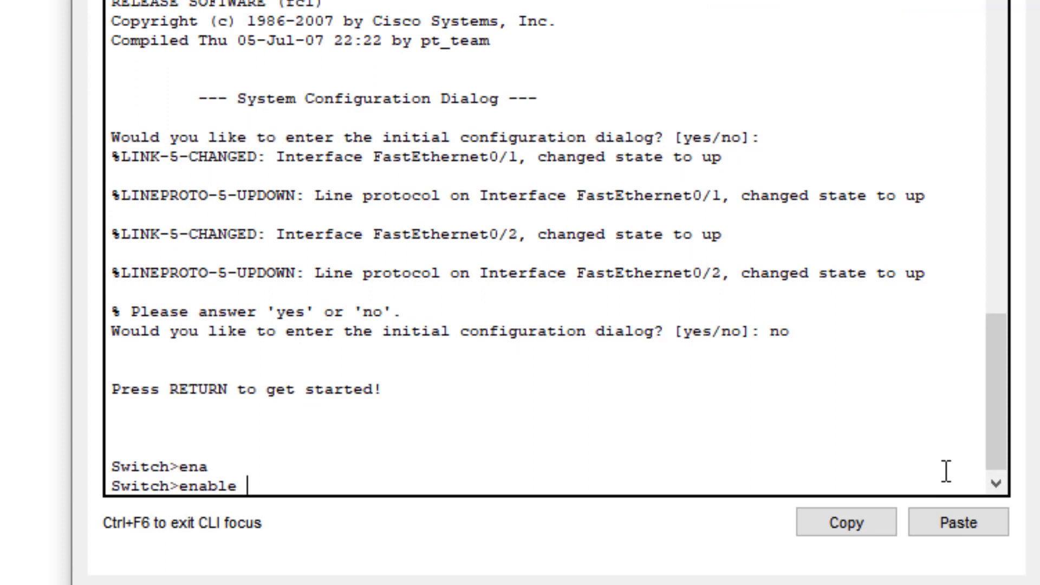
key("Return")
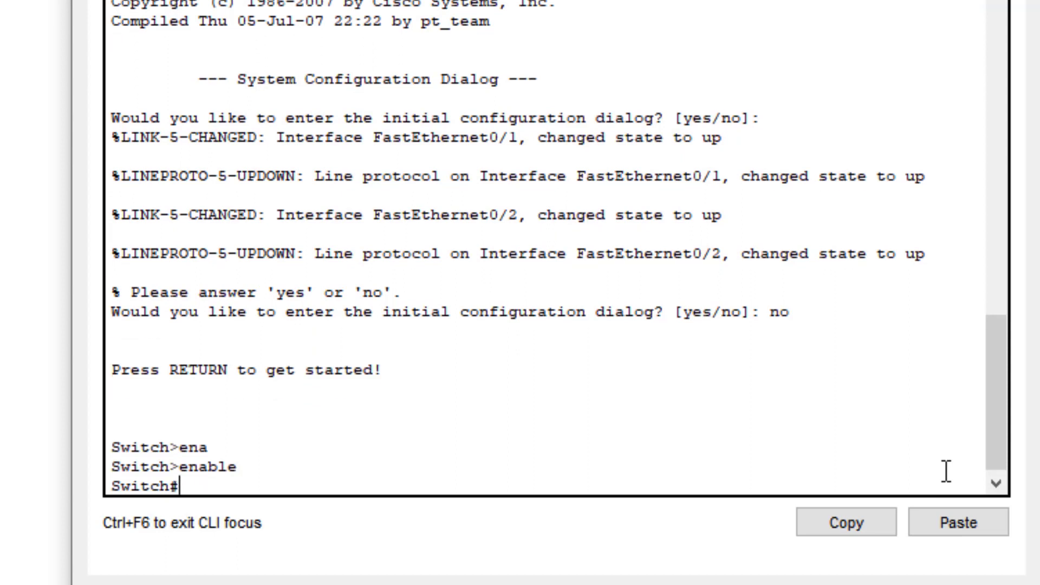
type("con")
key("Tab")
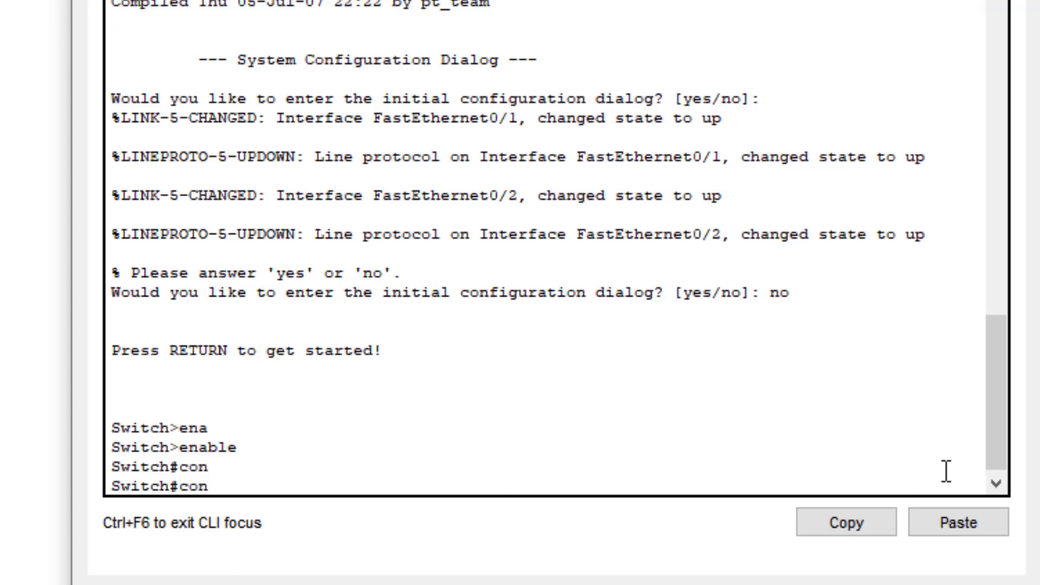
type("f")
key("Tab")
type("te")
key("Tab")
key("Return")
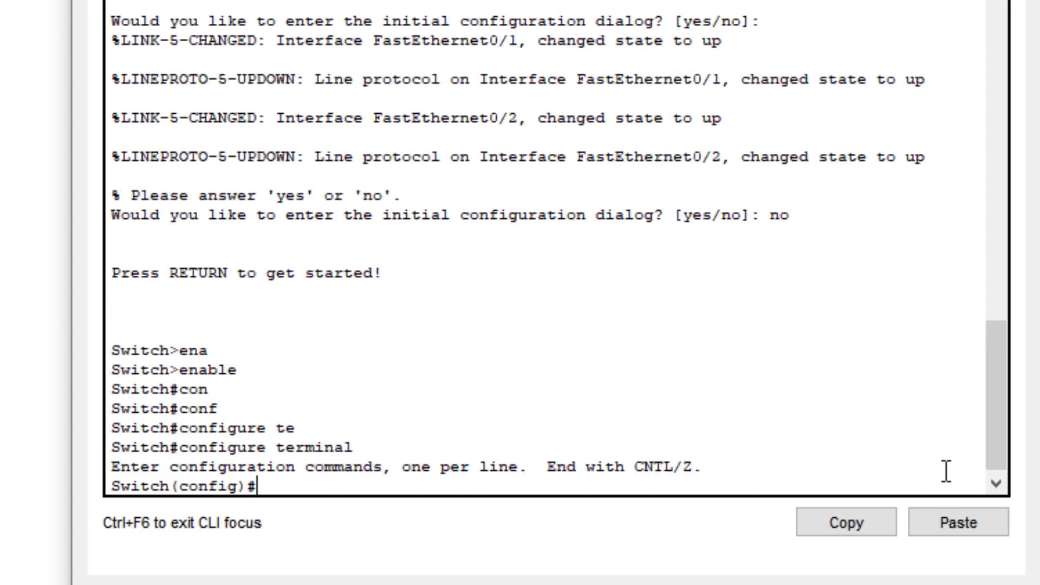
Step: Create VLAN 10 and name it smile
type("vlan 10")
key("Return")
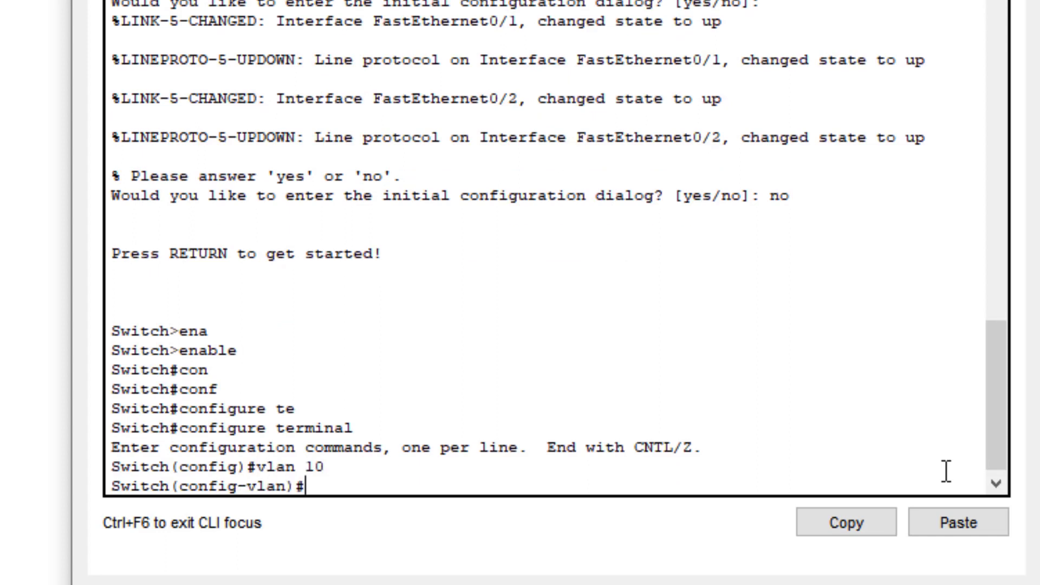
type("name smile")
key("Return")
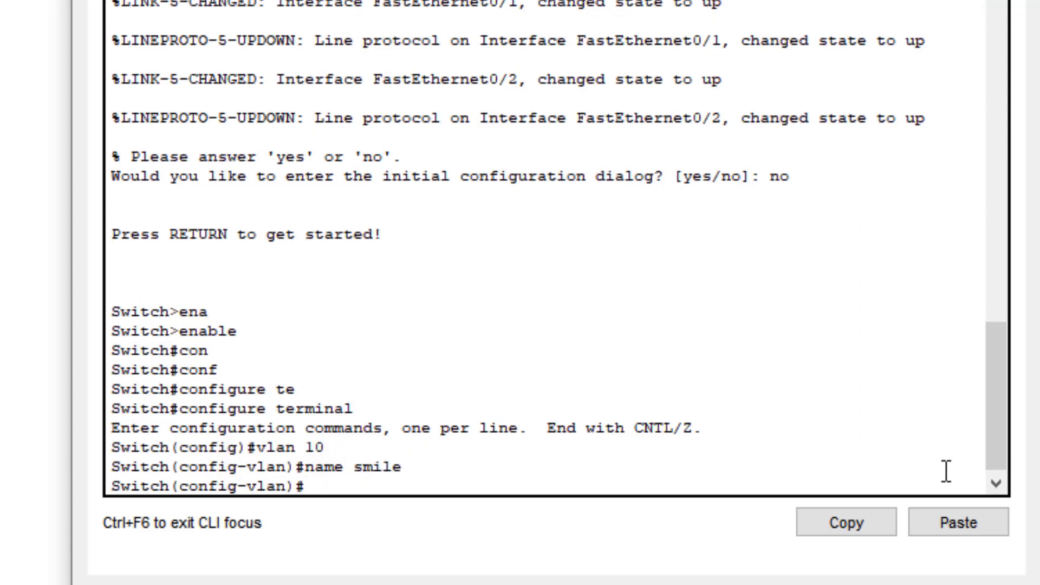
type("exit")
key("Return")
Step: Create VLAN 20 and name it cisco
type("vlan 20")
key("Return")
type("name")
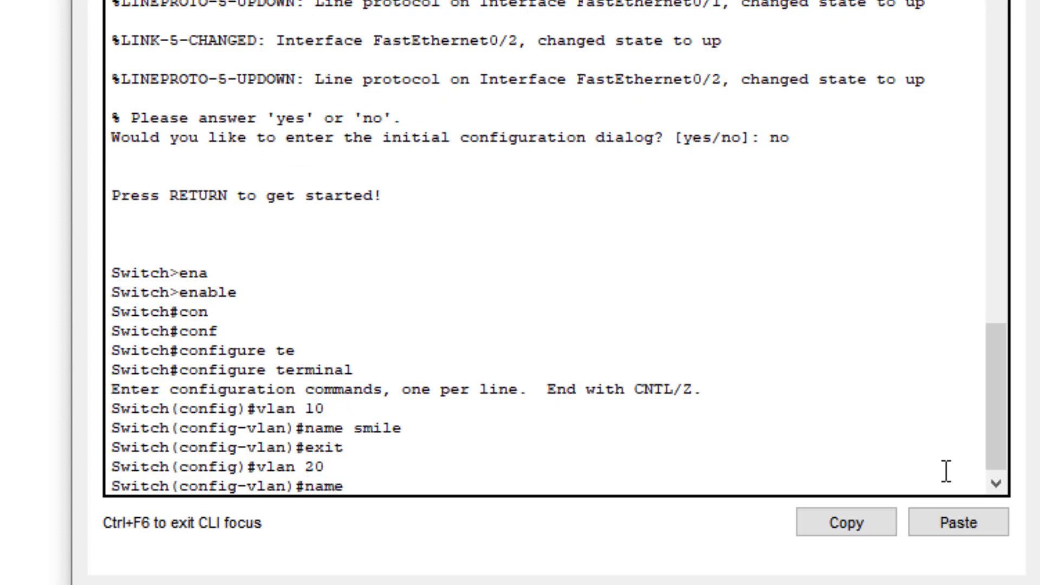
type(" cisco")
key("Return")
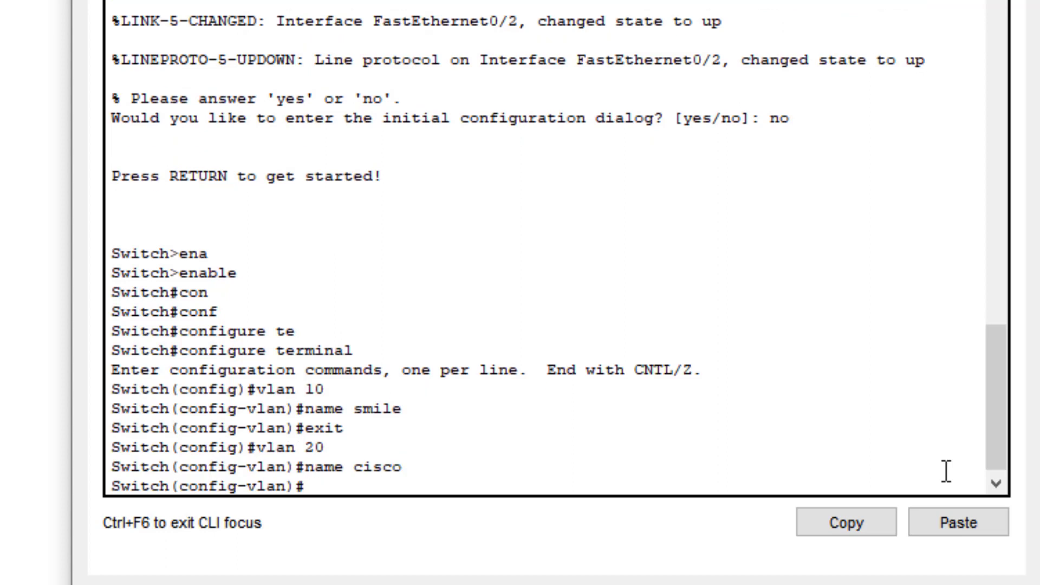
key("Return")
type("e")
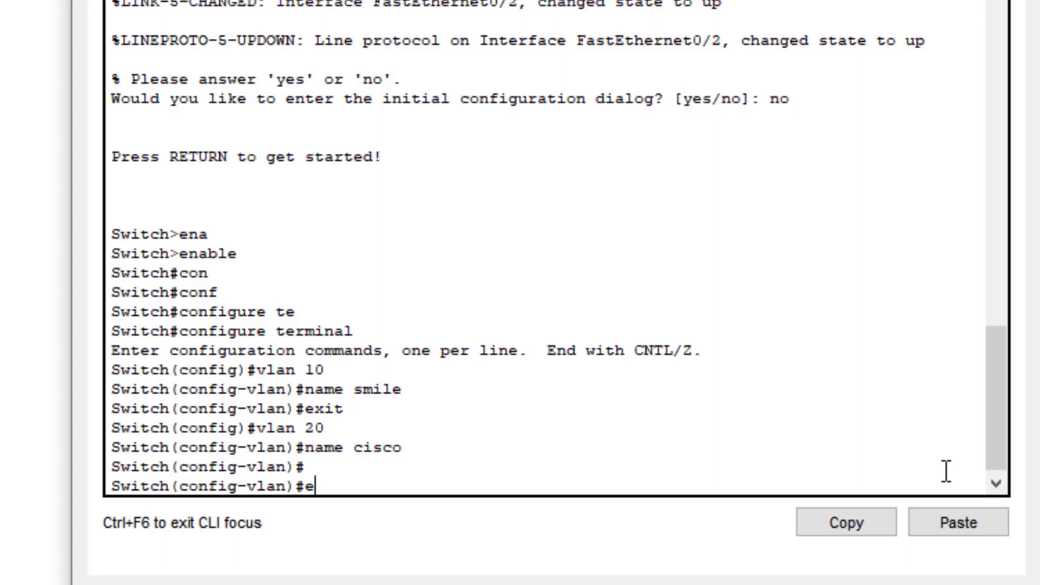
type("xit")
key("Return")
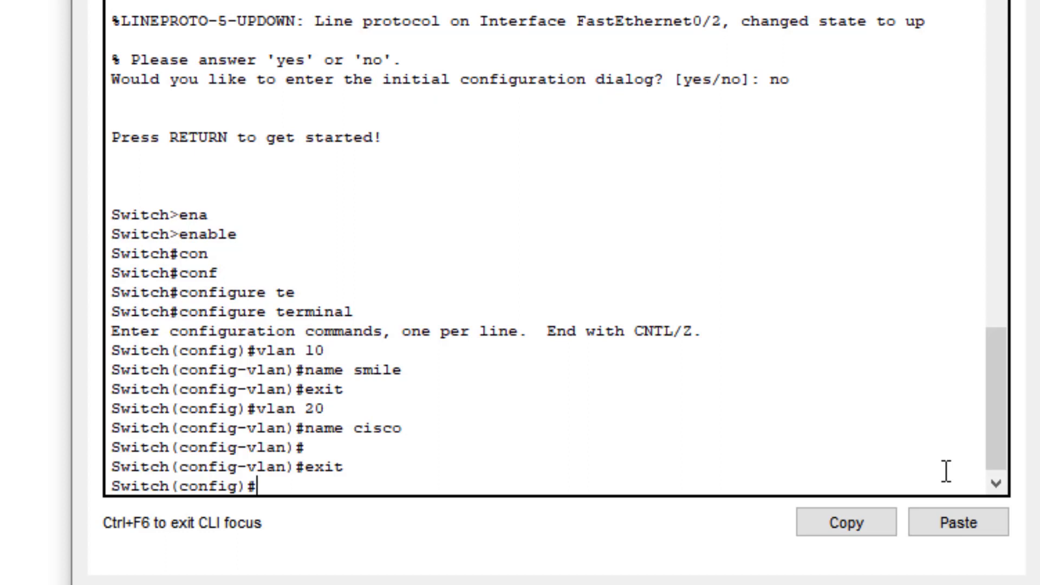
Step: Enter interface fastEthernet 0/1 and set switchport mode access
type("inter")
key("Tab")
type("fa")
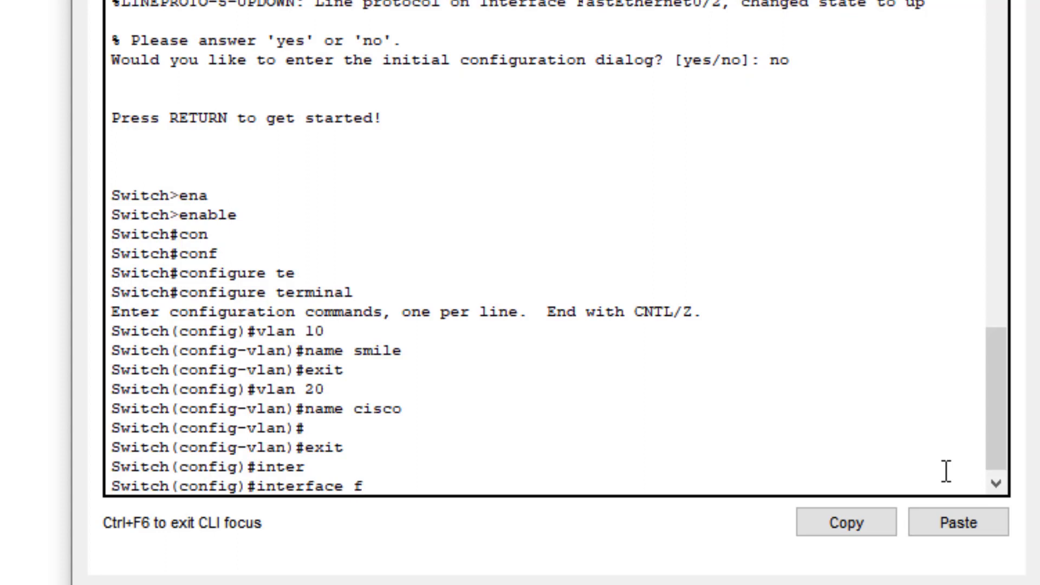
key("Tab")
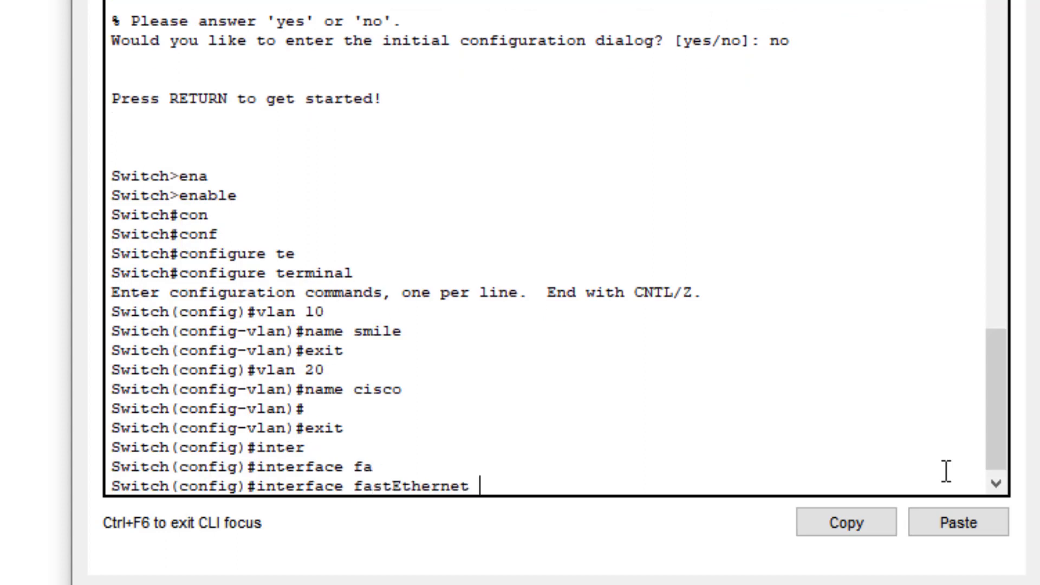
type("0/1")
key("Return")
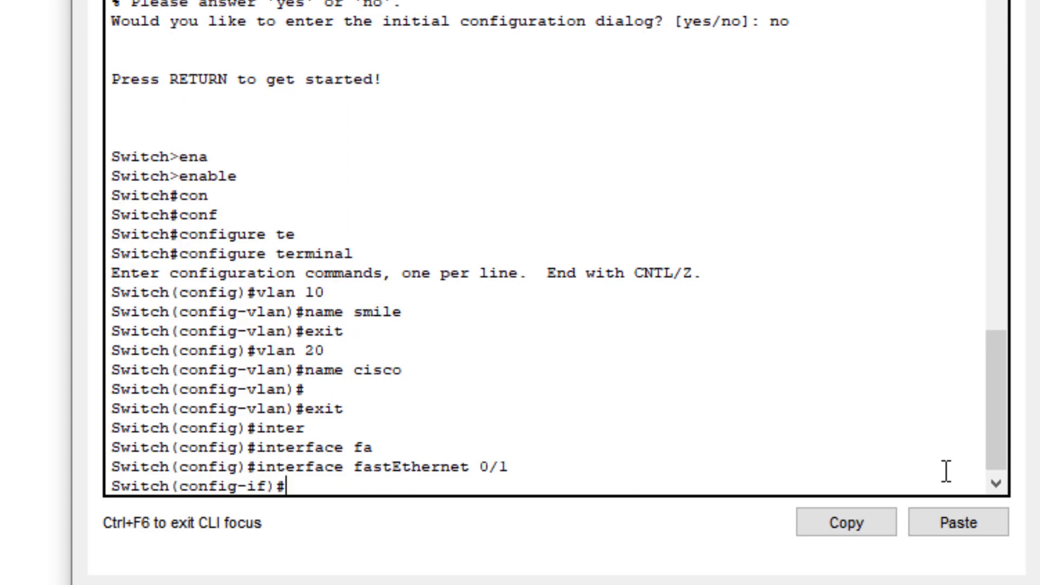
type("swit")
key("Tab")
type("mode")
key("Tab")
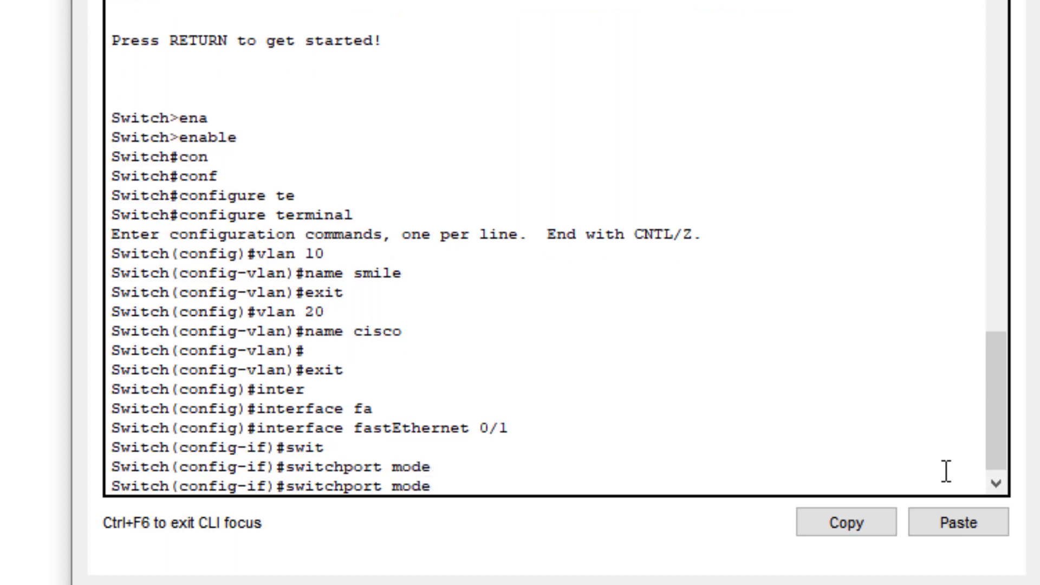
type("ac")
key("Tab")
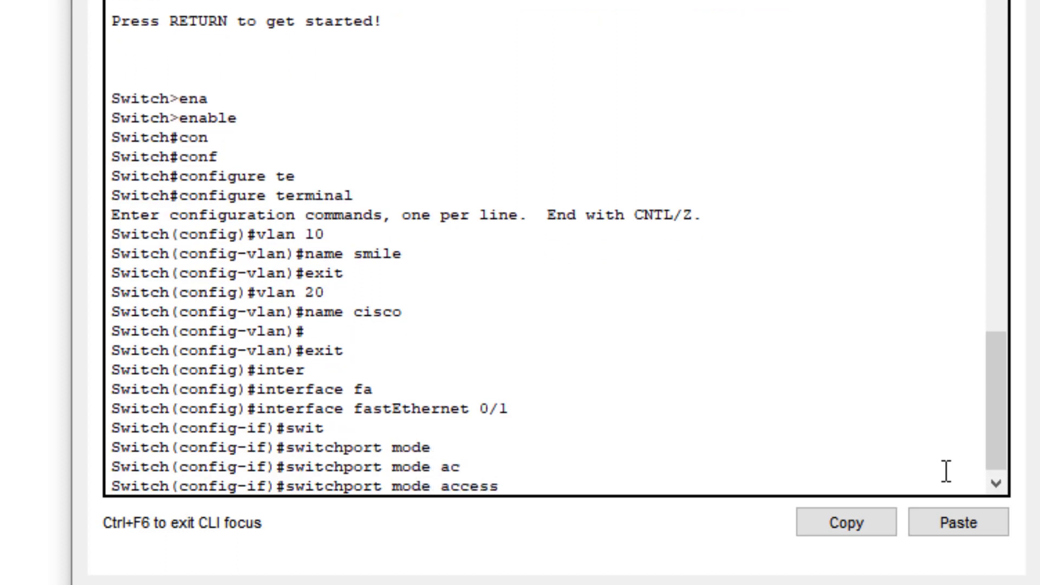
key("Return")
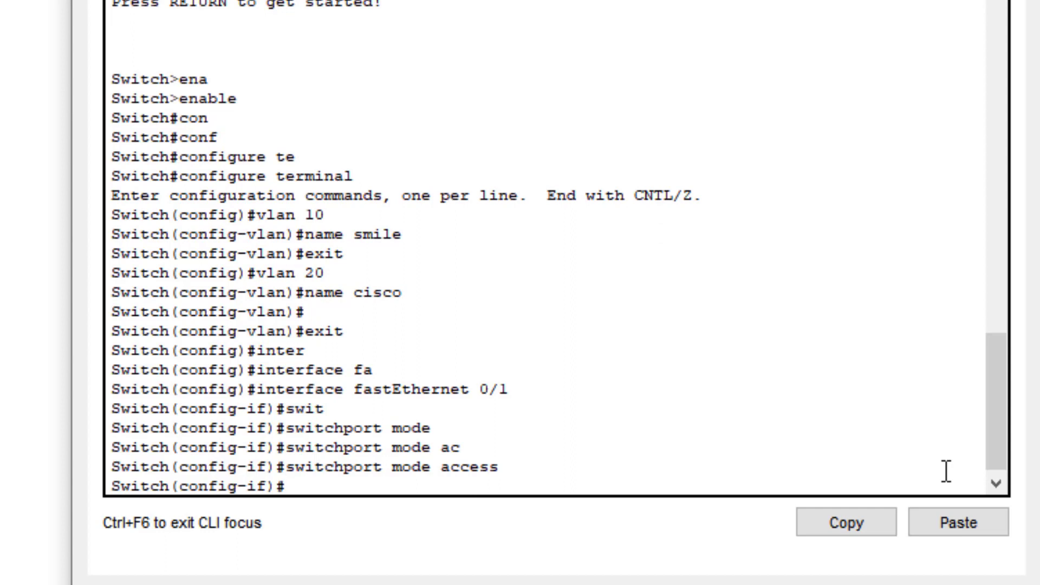
Step: Assign FastEthernet 0/1 to VLAN 10 with switchport access vlan 10, then exit
type("swit")
key("Tab")
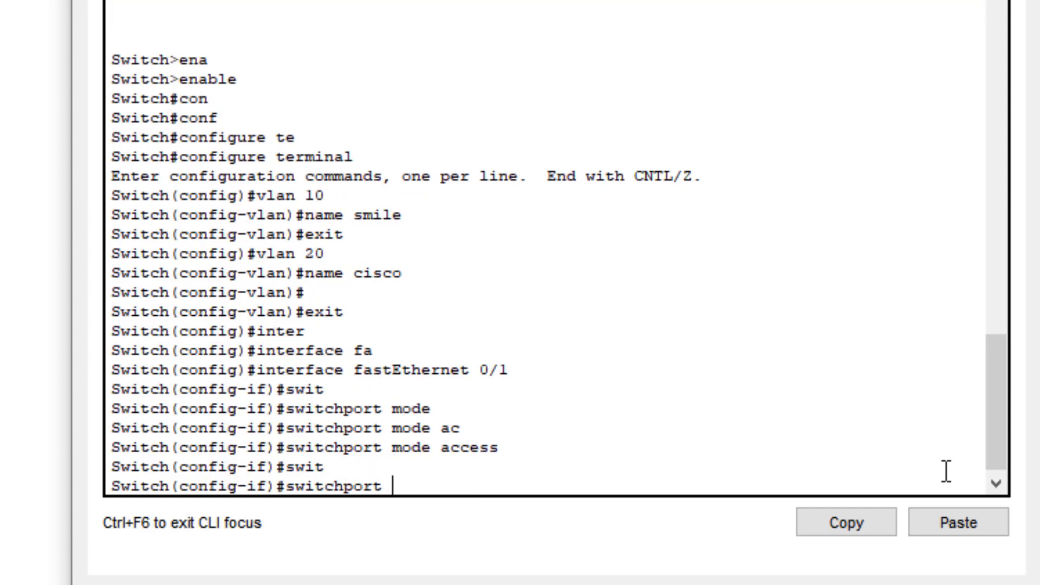
type("ace")
key("BackSpace")
type("c")
key("Tab")
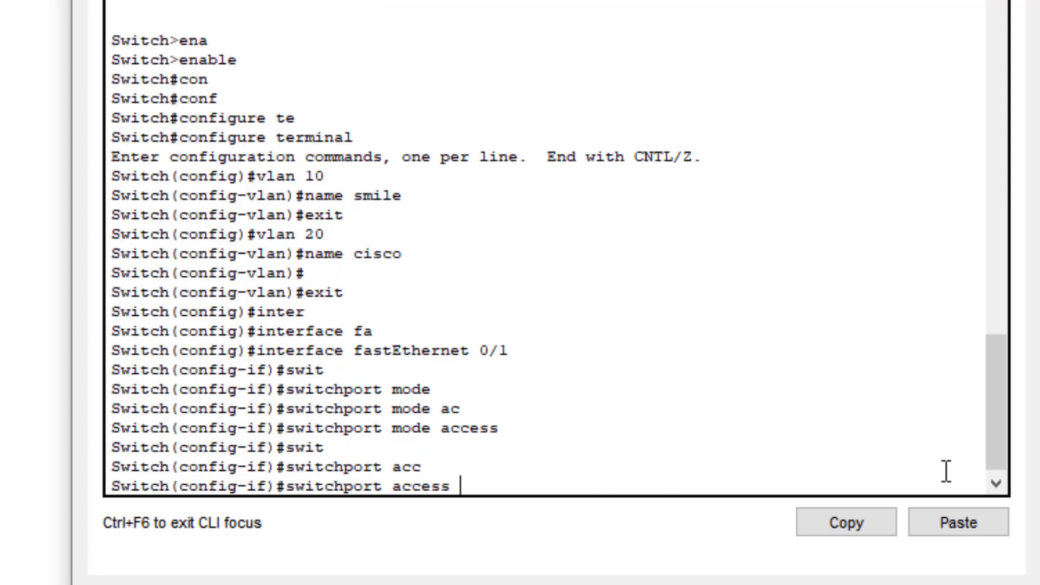
type("vk")
key("BackSpace")
type("l")
key("Tab")
type("10")
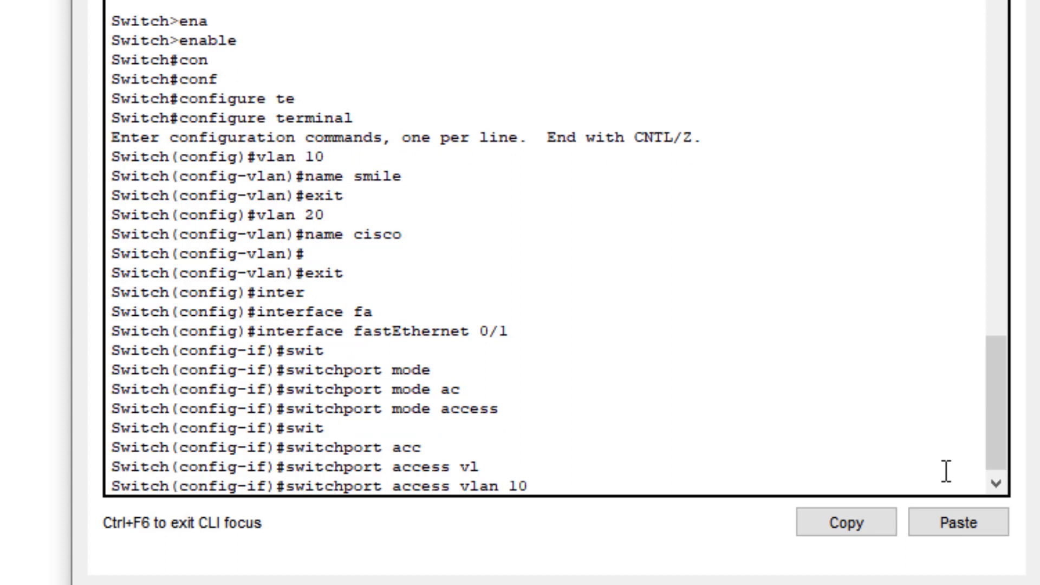
key("Return")
type("exit")
key("Return")
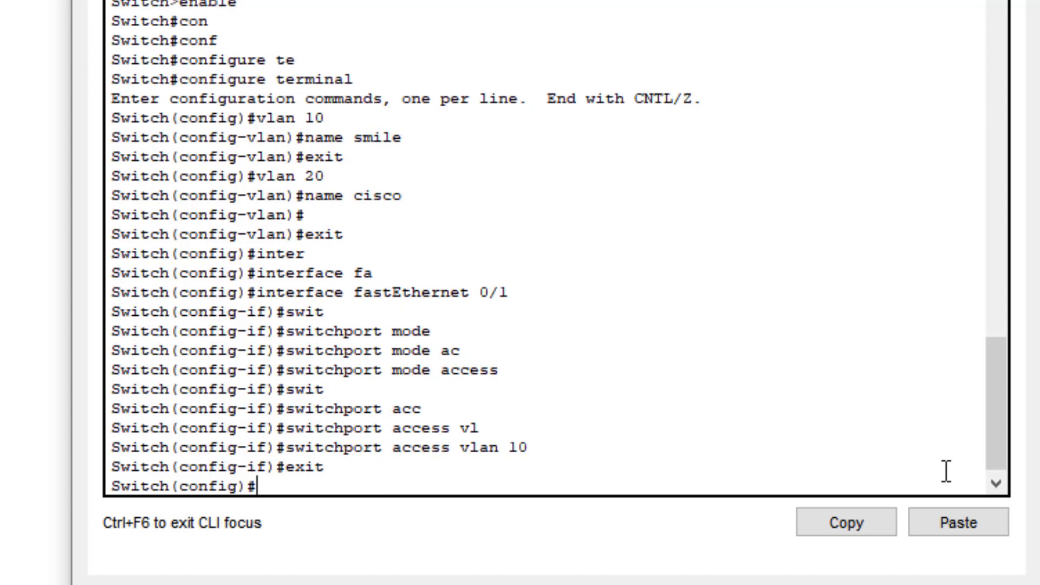
Step: Enter interface fastEthernet 0/2 and set switchport mode access
type("inter")
key("Tab")
type("fa")
key("Tab")
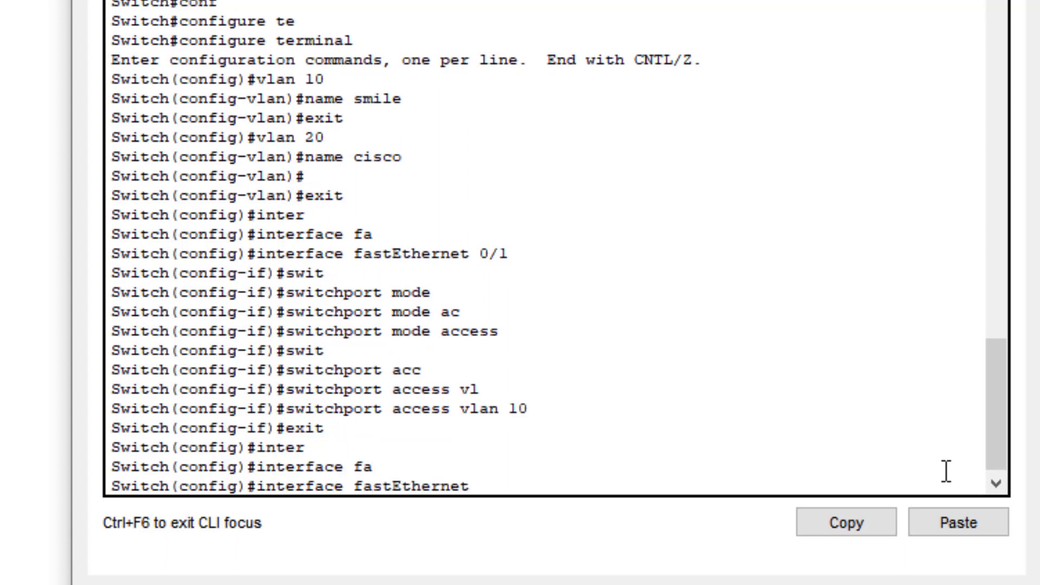
type("0/2")
key("Return")
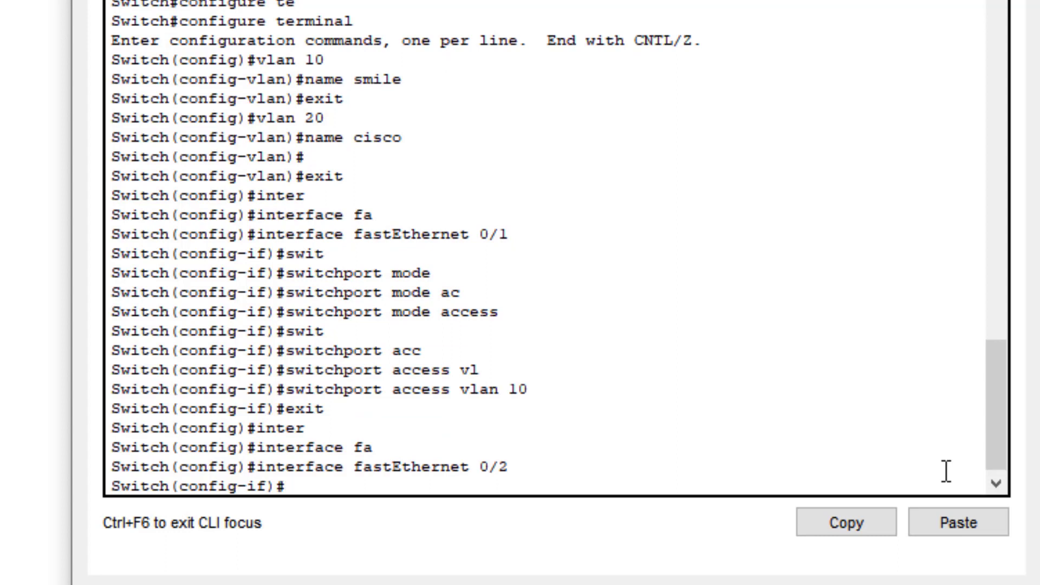
type("switc")
key("Tab")
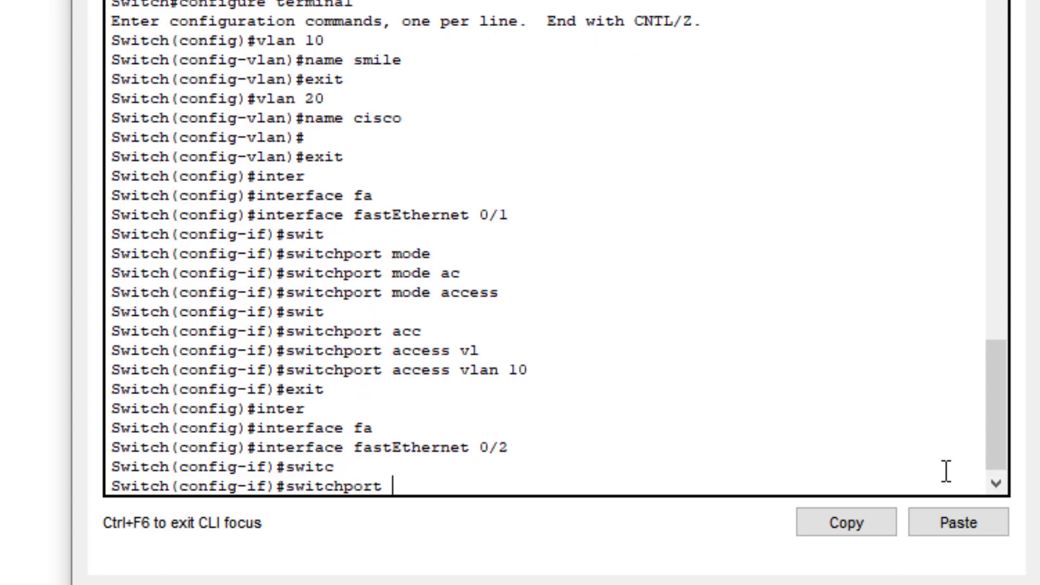
type("mo")
key("Tab")
type("acc")
key("Tab")
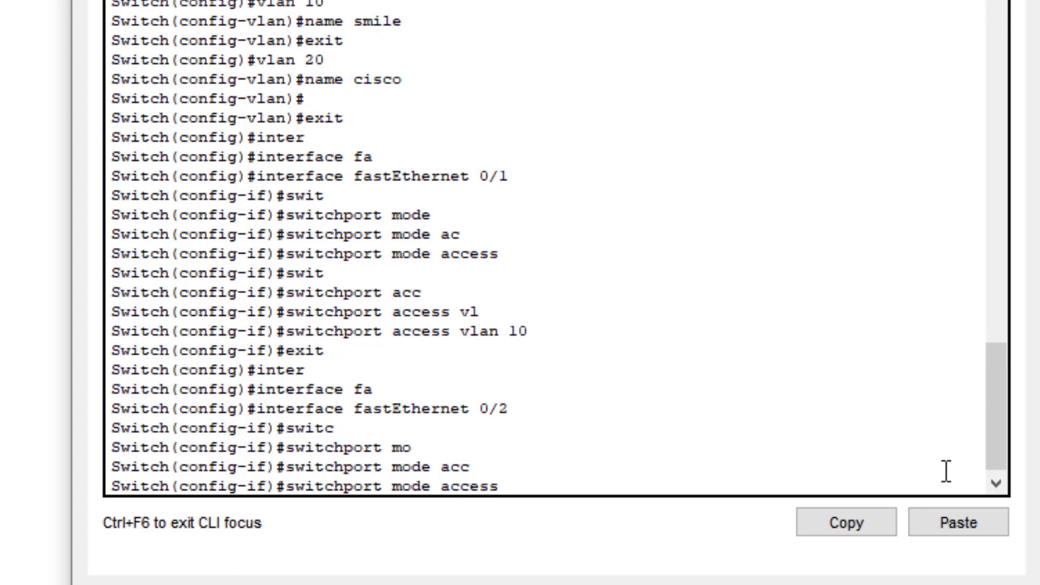
key("Return")
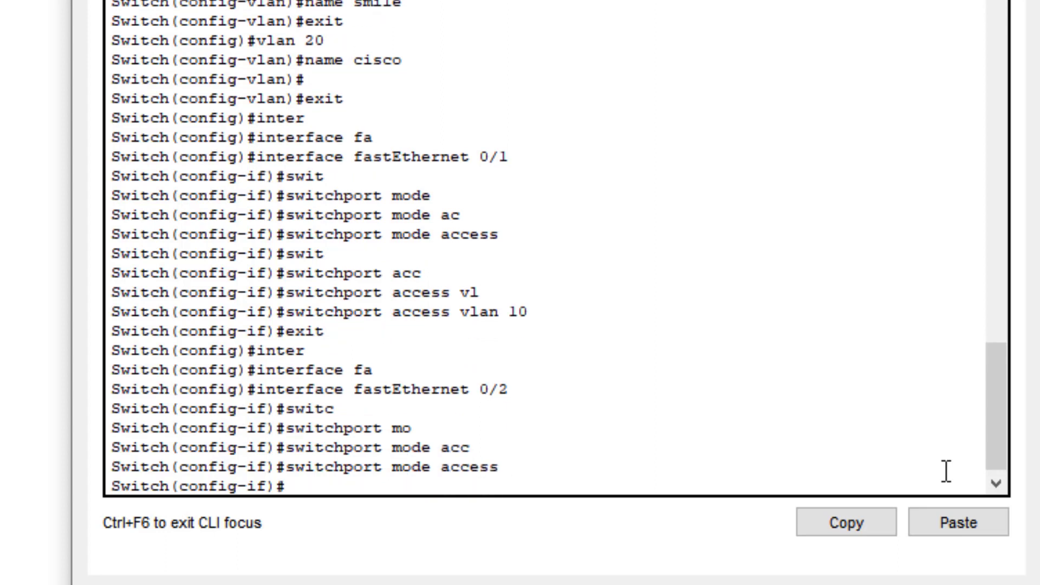
Step: Assign FastEthernet 0/2 to VLAN 20 with switchport access vlan 20, then exit
type("swi")
key("Tab")
type("acee")
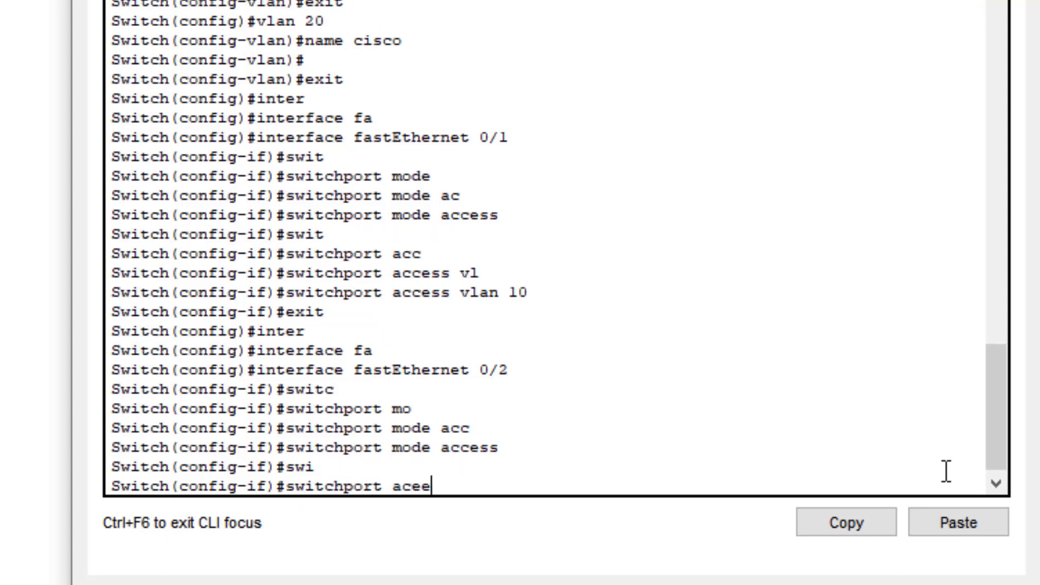
key("Tab")
key("BackSpace")
key("BackSpace")
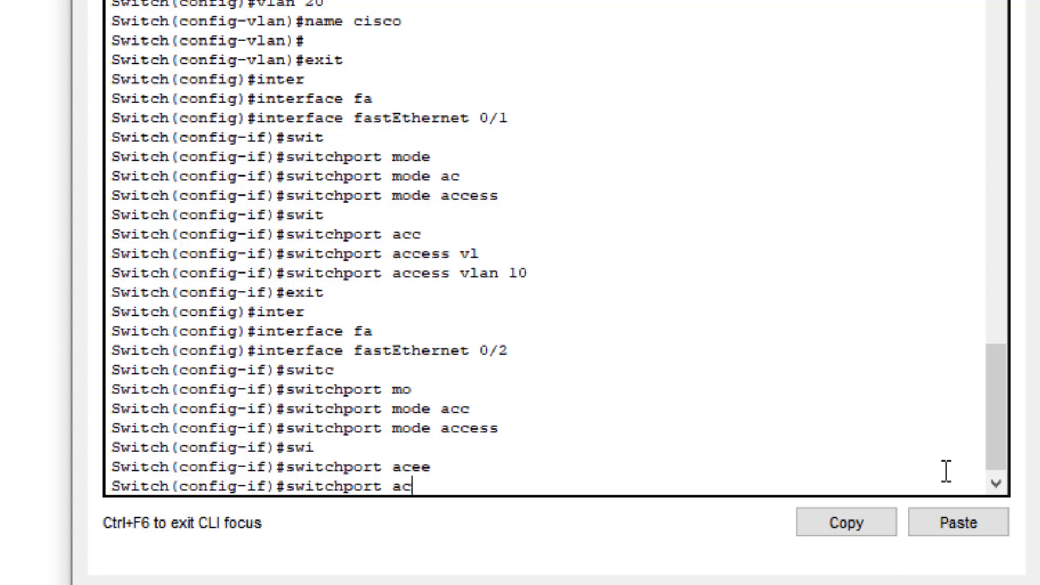
type("c")
key("Tab")
type("vl")
key("Tab")
type("20")
key("Return")
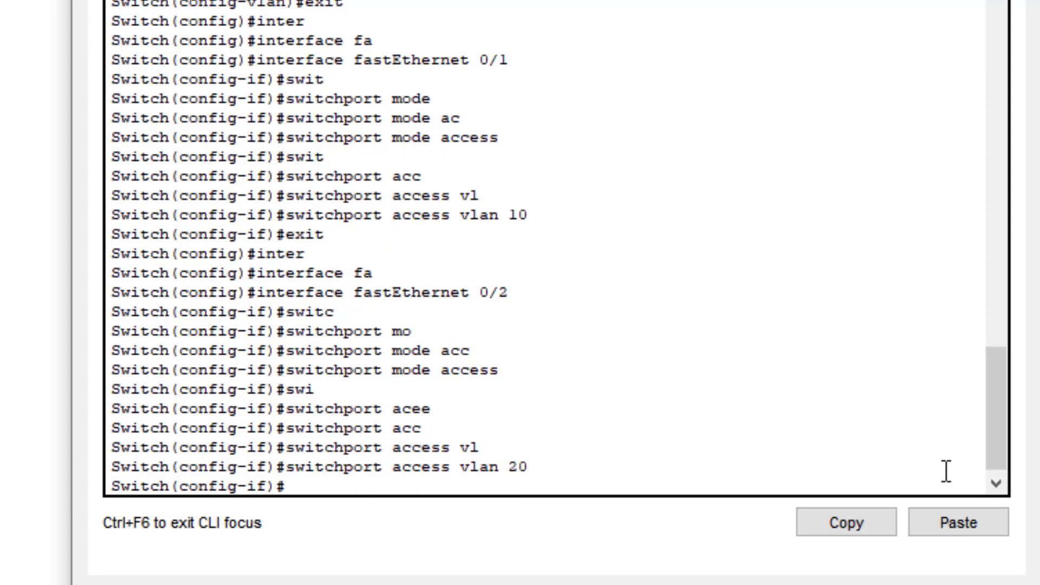
type("exit")
key("Return")
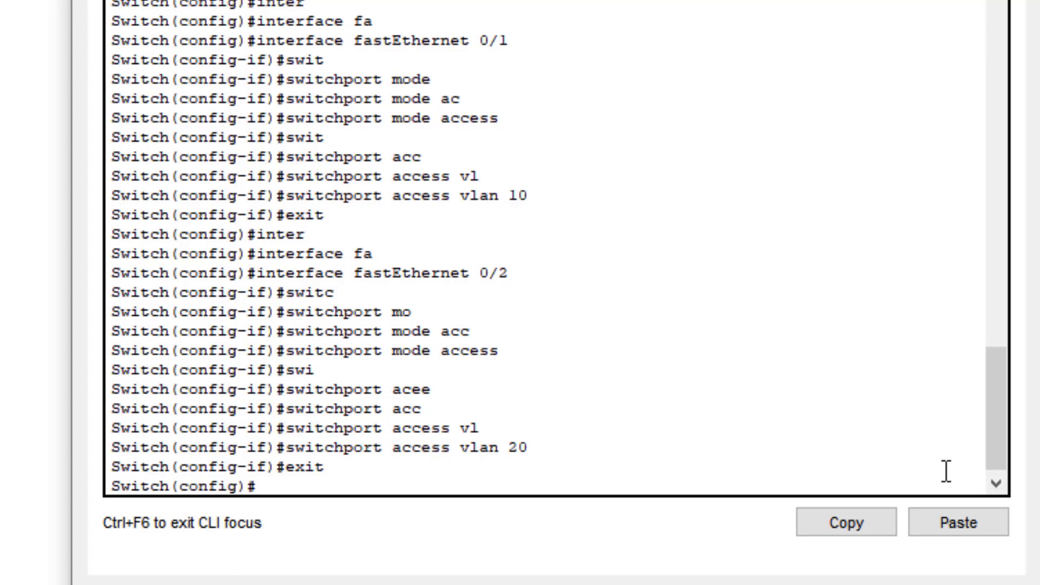
Step: Create the VLAN 10 interface on the switch with interface vlan10
type("inter")
key("Tab")
type("v")
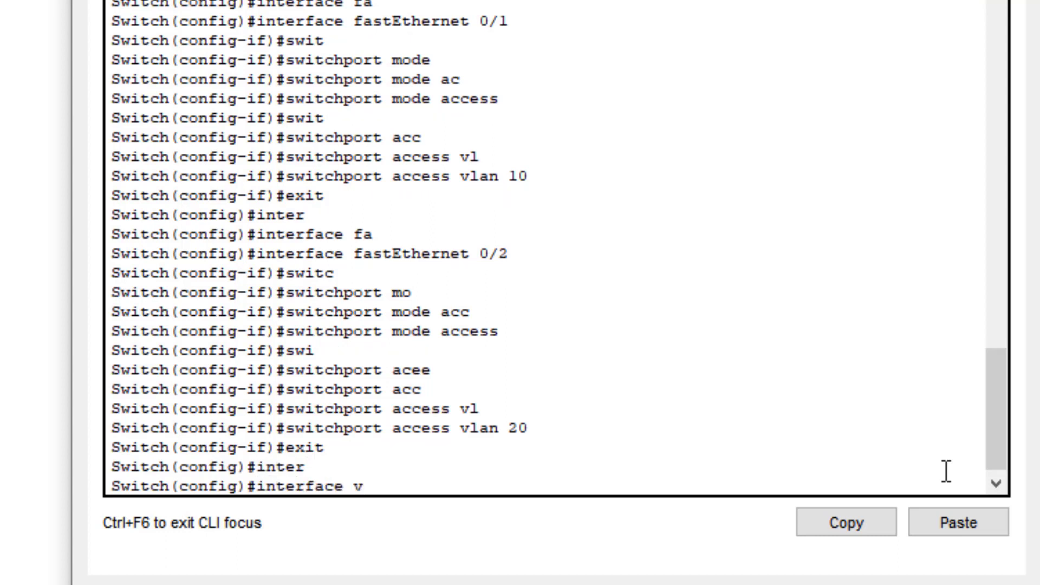
type("lan10")
key("Return")
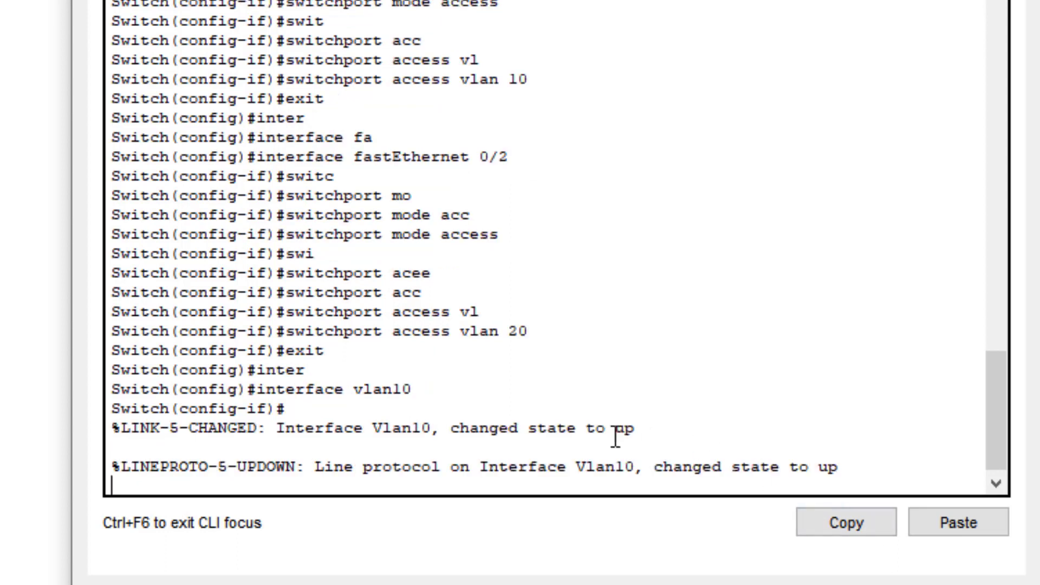
left_click_drag(617, 429, 641, 428)
key("Return")
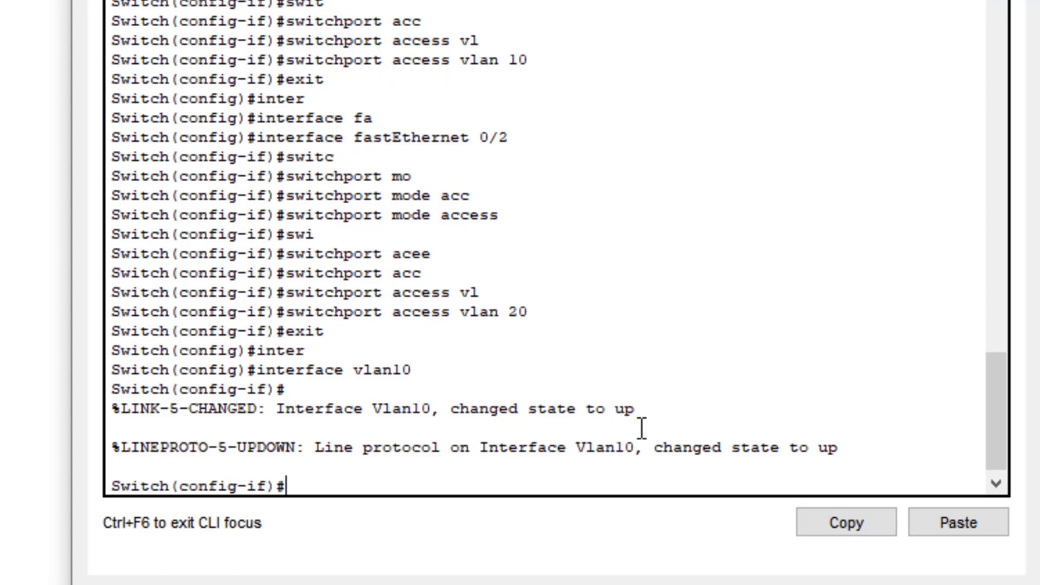
Step: Give Vlan10 the address 192.168.1.1 255.255.255.0 and enable it with no shutdown
type("ip add")
key("Tab")
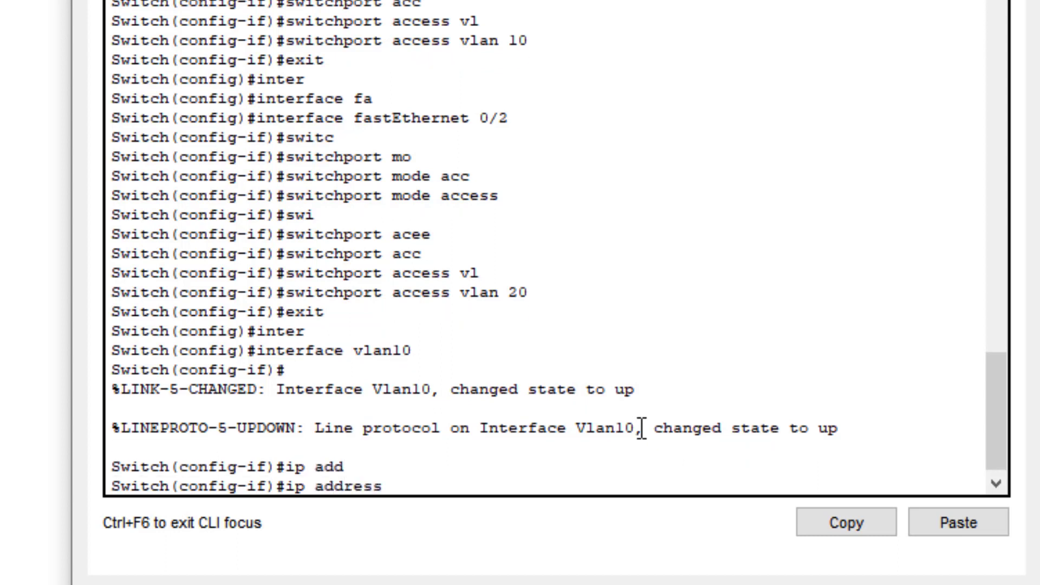
type("192.13")
key("BackSpace")
type("68.1.1")
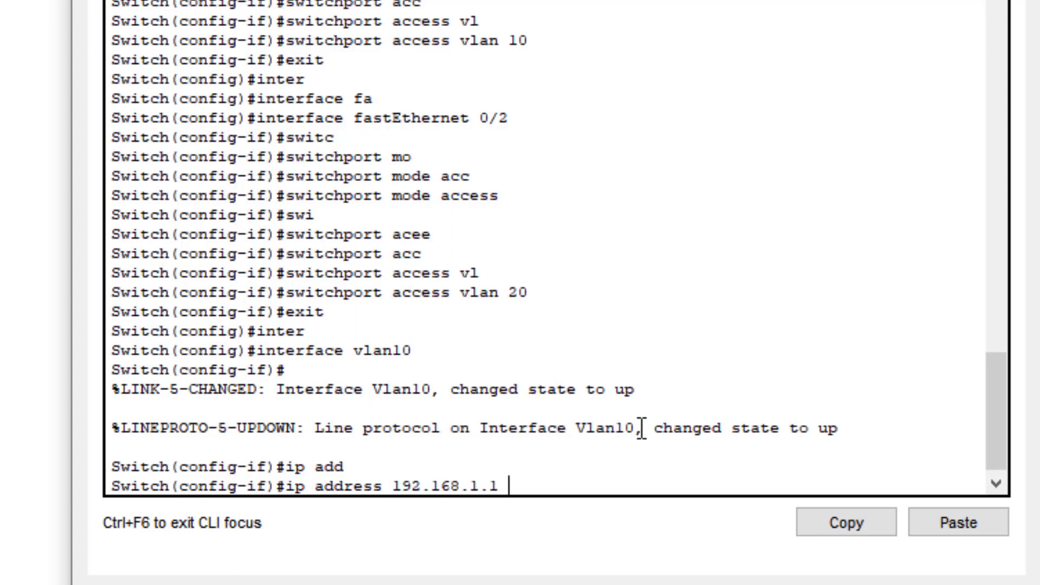
type(" 255.255.255")
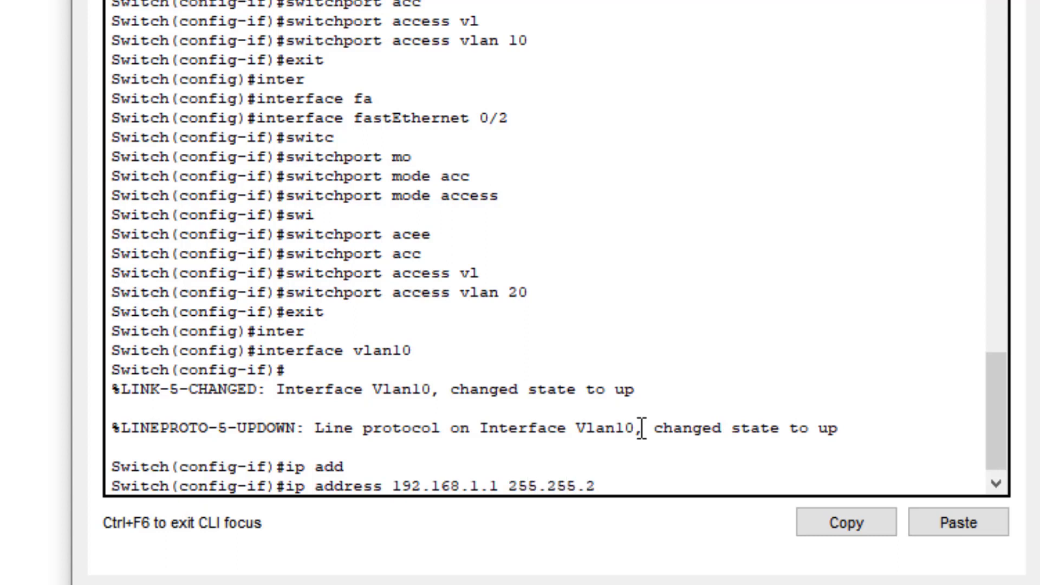
type(".0")
key("Return")
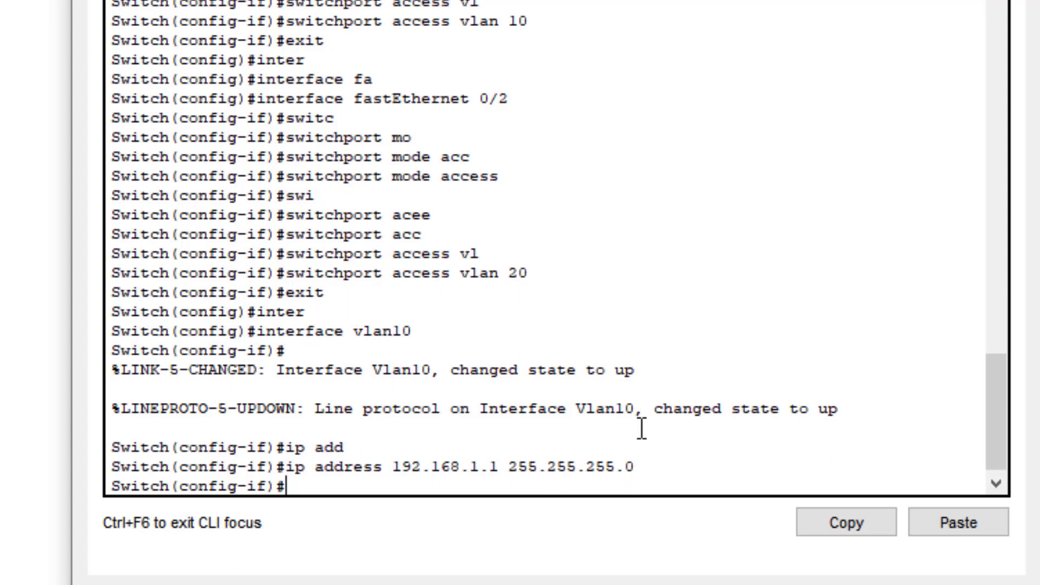
type("no shu")
key("Tab")
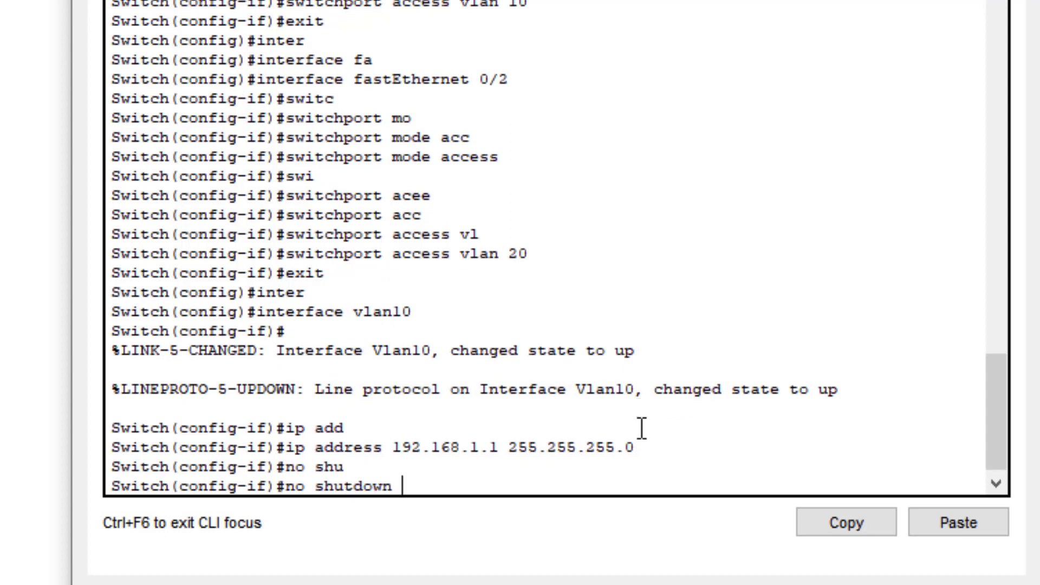
key("Return")
Step: Leave the VLAN 10 interface and create the VLAN 20 interface
type("exit")
key("Return")
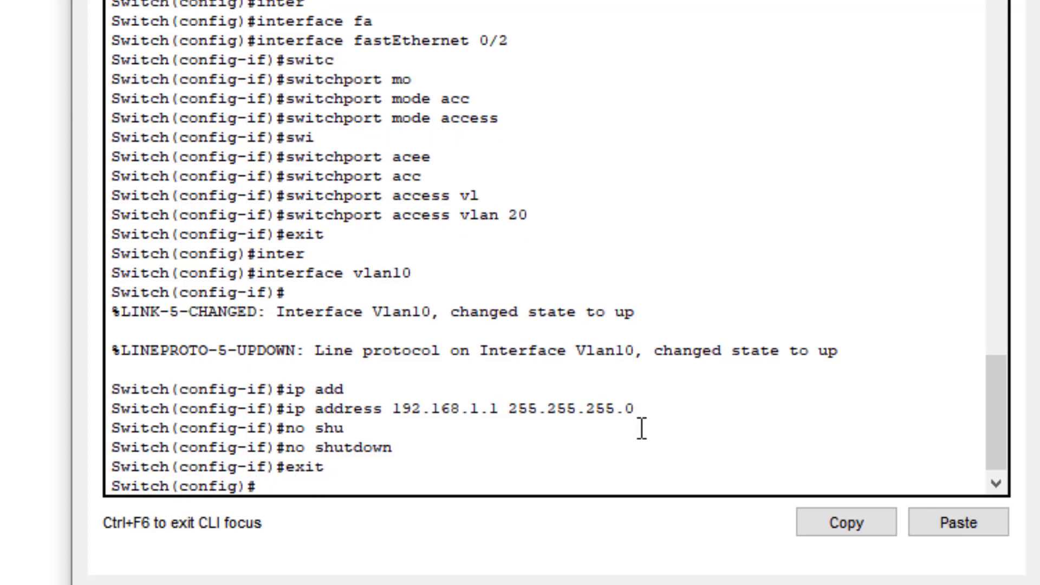
type("inte")
key("Tab")
type("v")
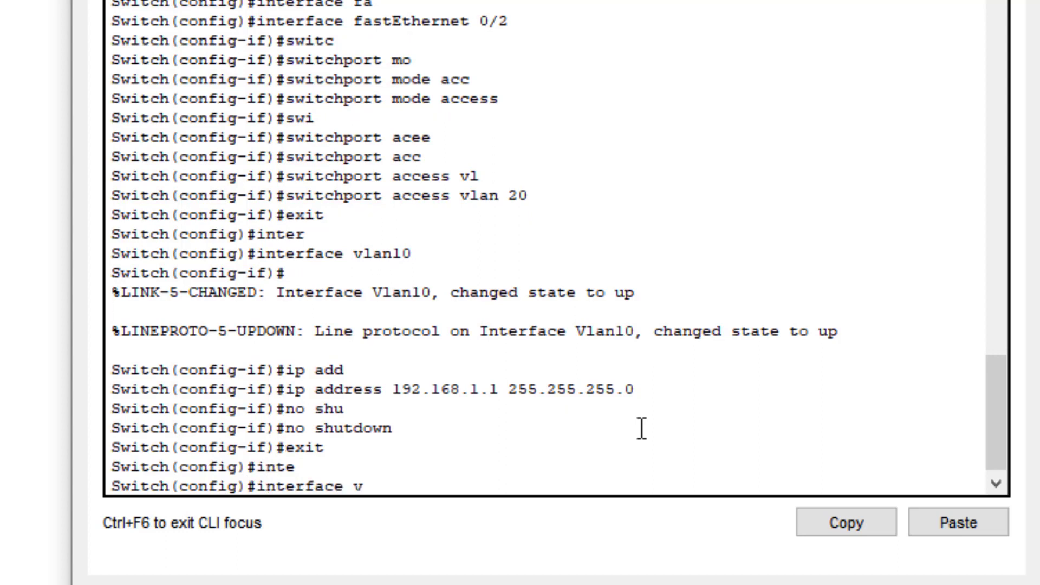
type("lan 20")
key("Return")
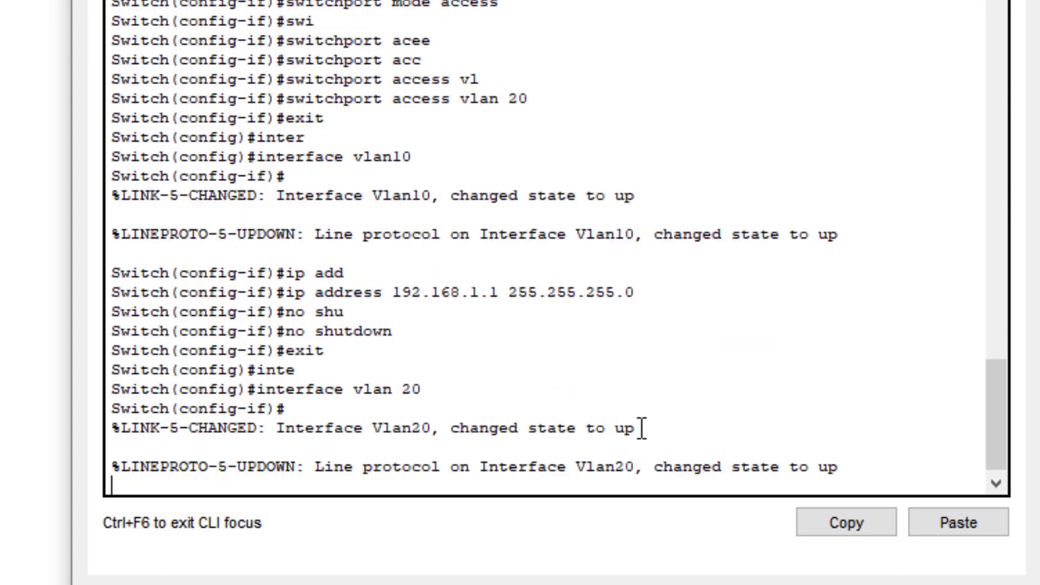
key("Return")
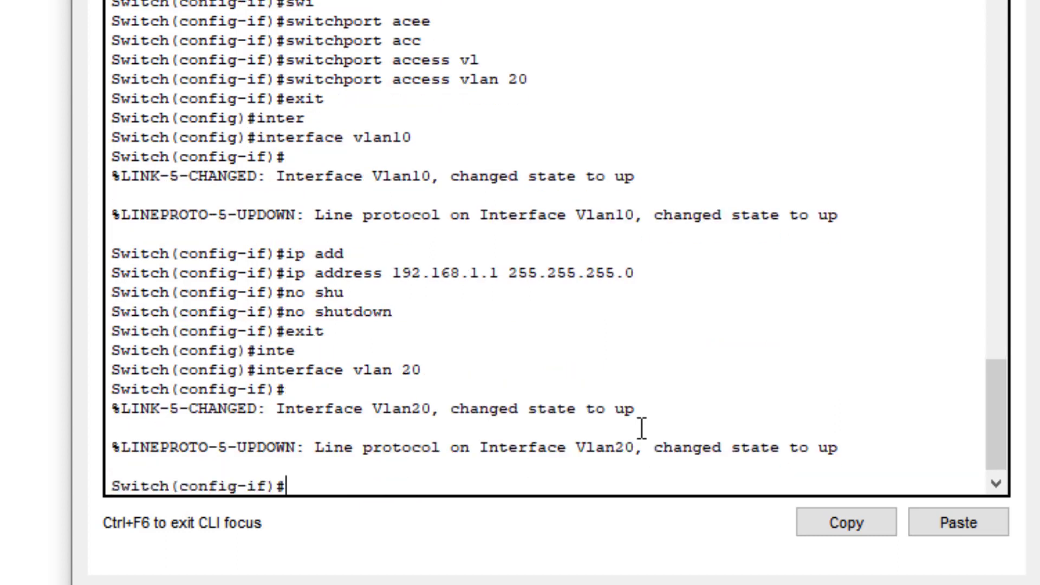
Step: Give Vlan20 the address 192.168.2.1 255.255.255.0 and enable it with no shutdown
type("ip add")
key("Tab")
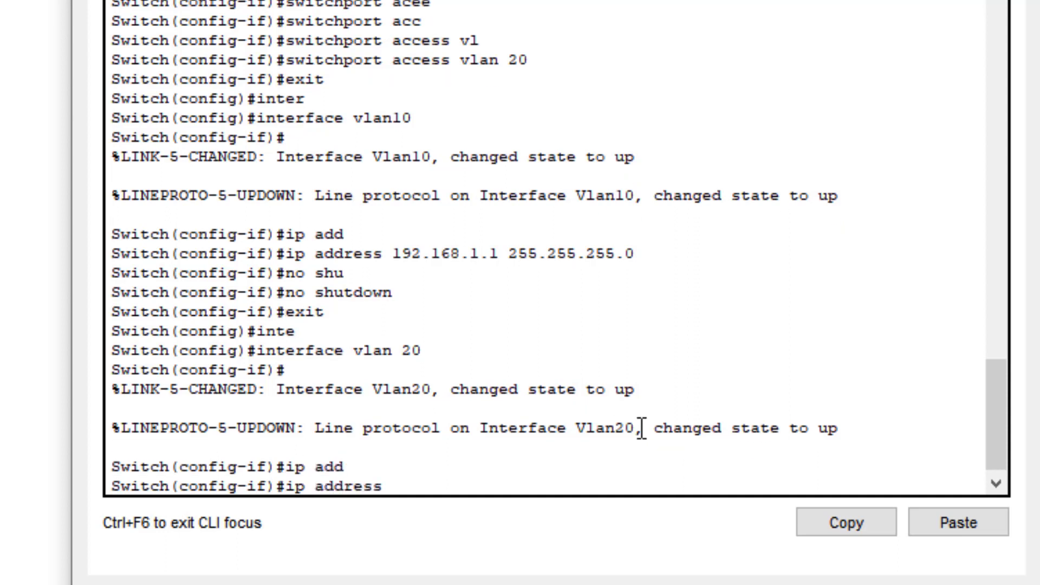
type("192.168.2.1")
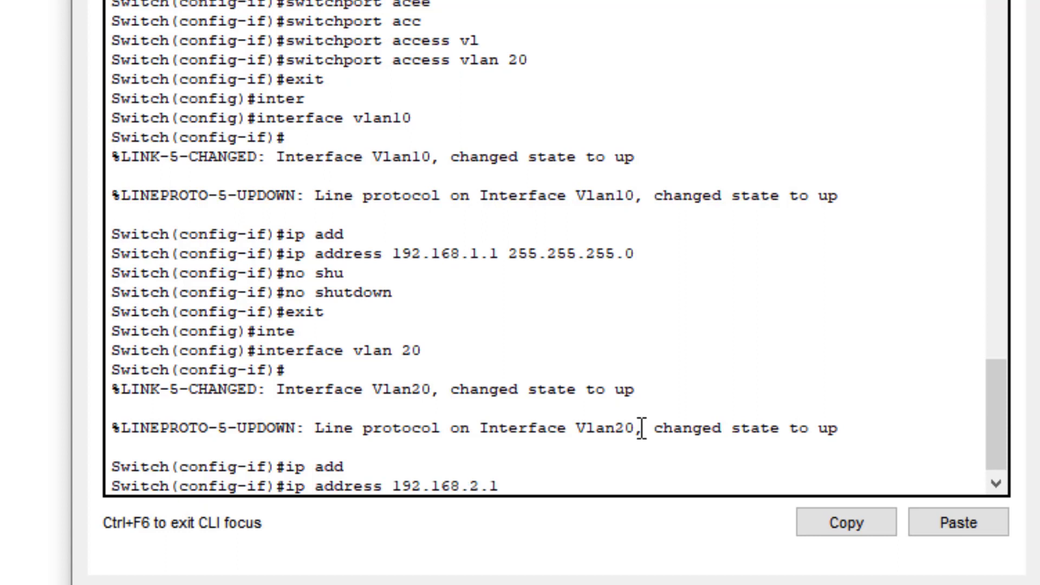
type(" 255.255.255.0")
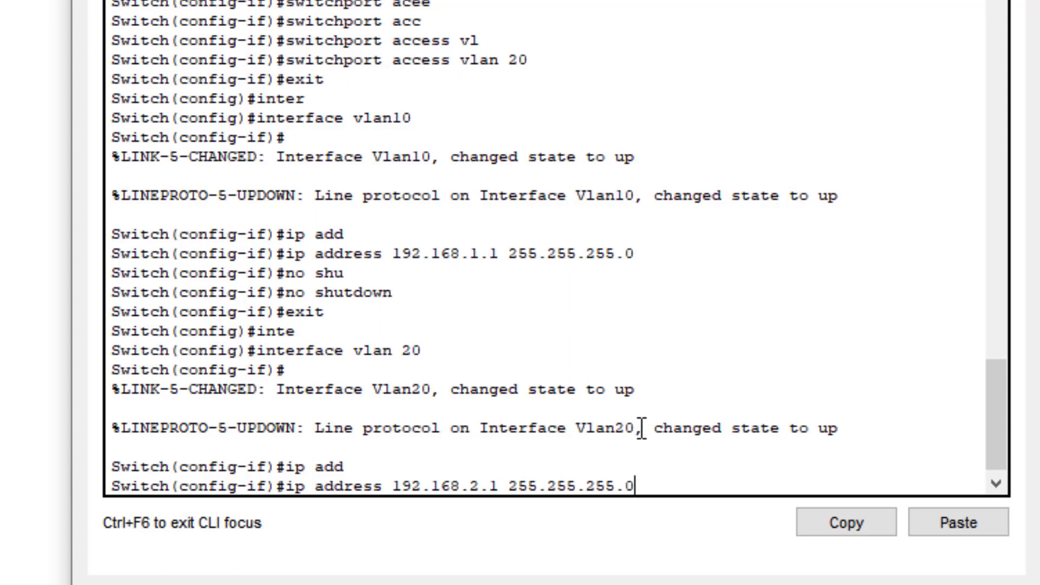
key("Return")
type("no")
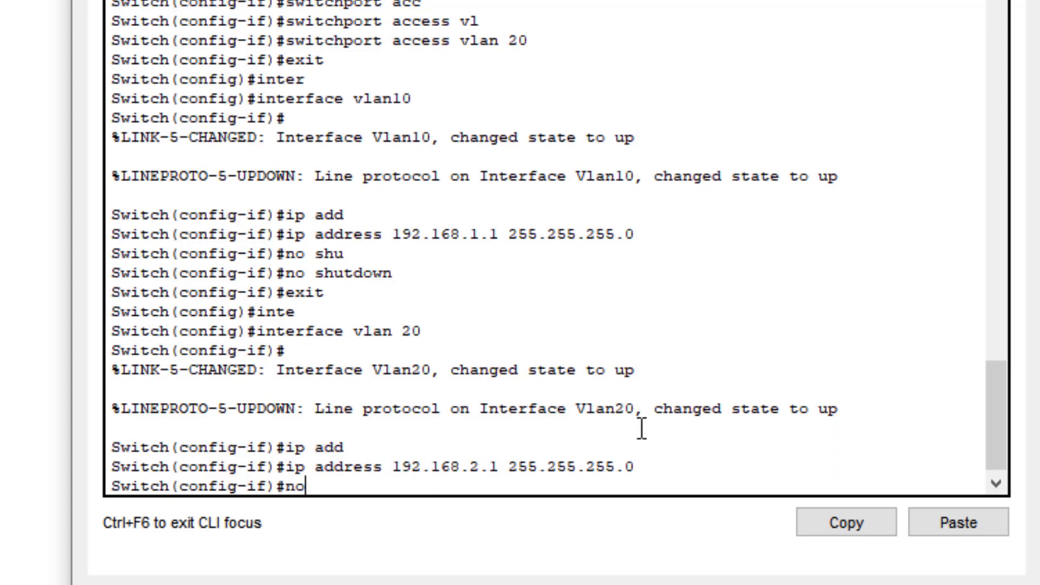
type(" shu")
key("Tab")
key("Return")
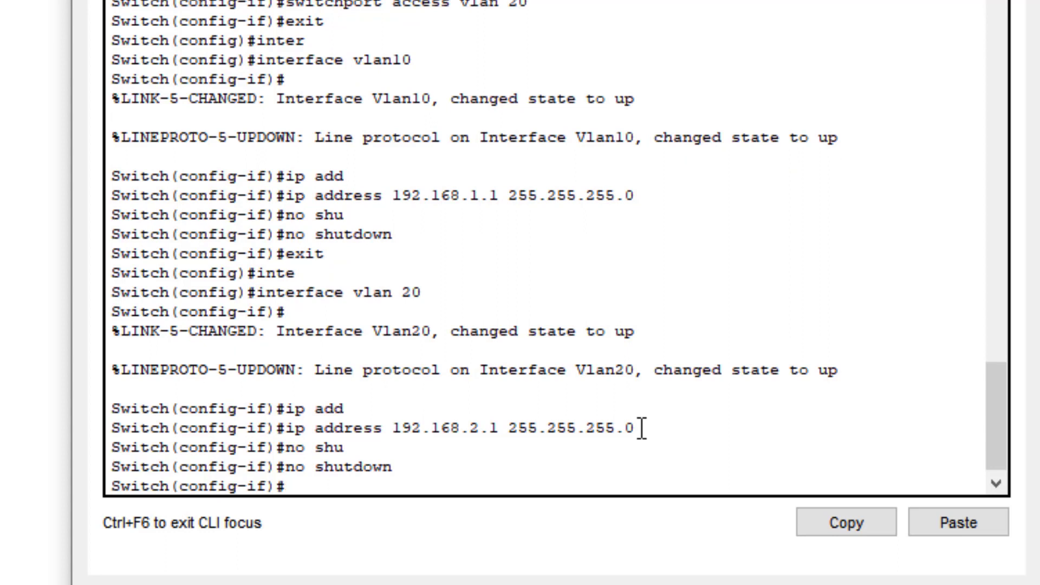
Step: Exit the VLAN 20 interface configuration
type("exit")
key("Return")
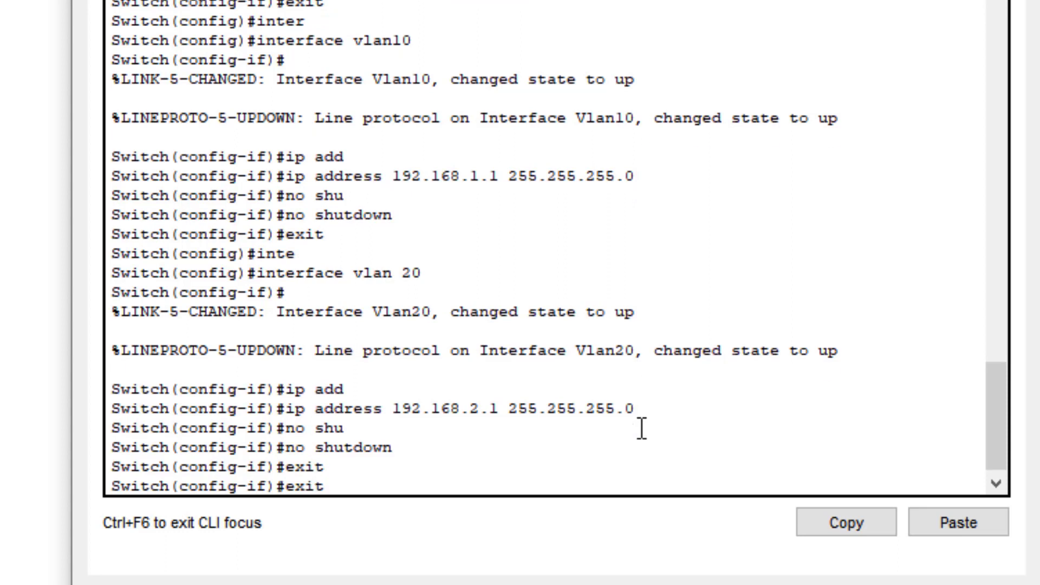
key("Return")
Step: Leave global configuration and run show ip interface brief, paging through the table
type("exit")
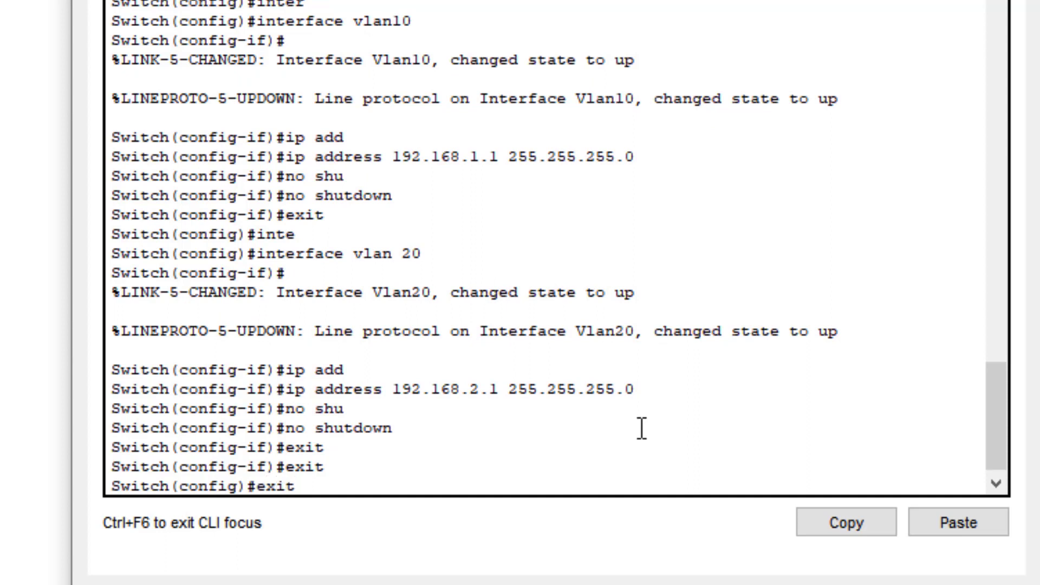
key("Return")
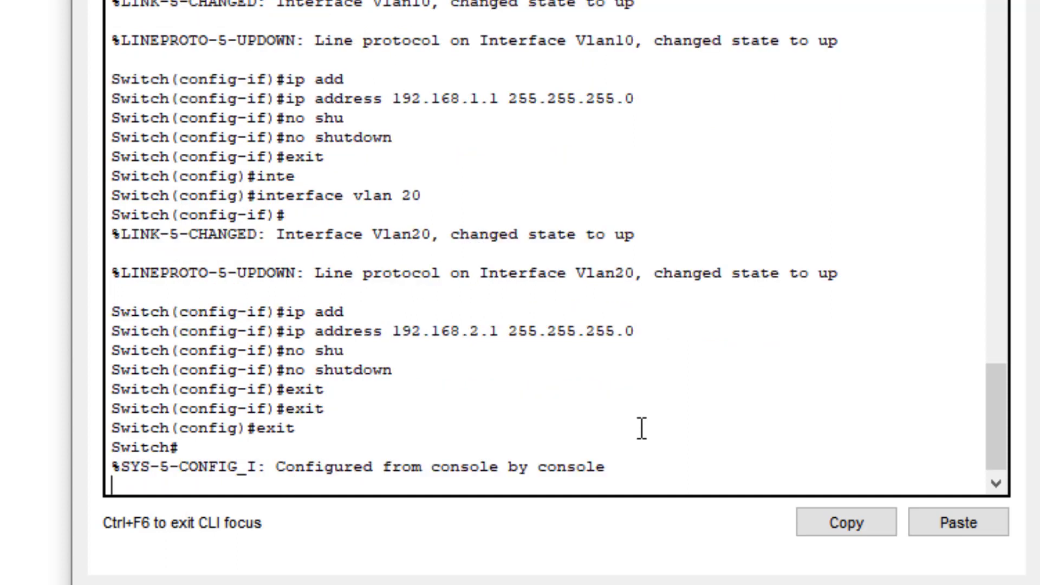
type("s")
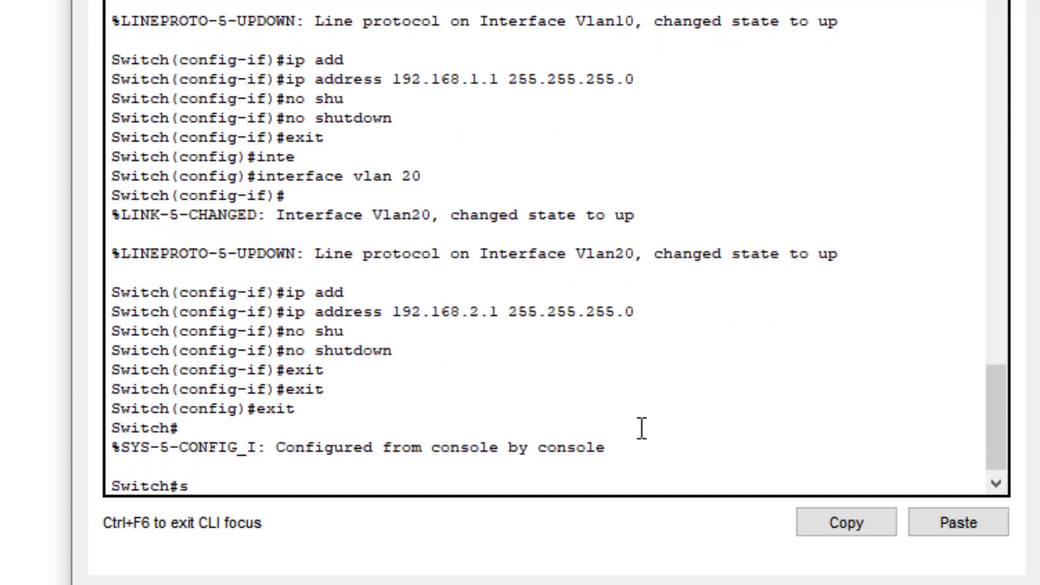
type("how ip inter")
key("Tab")
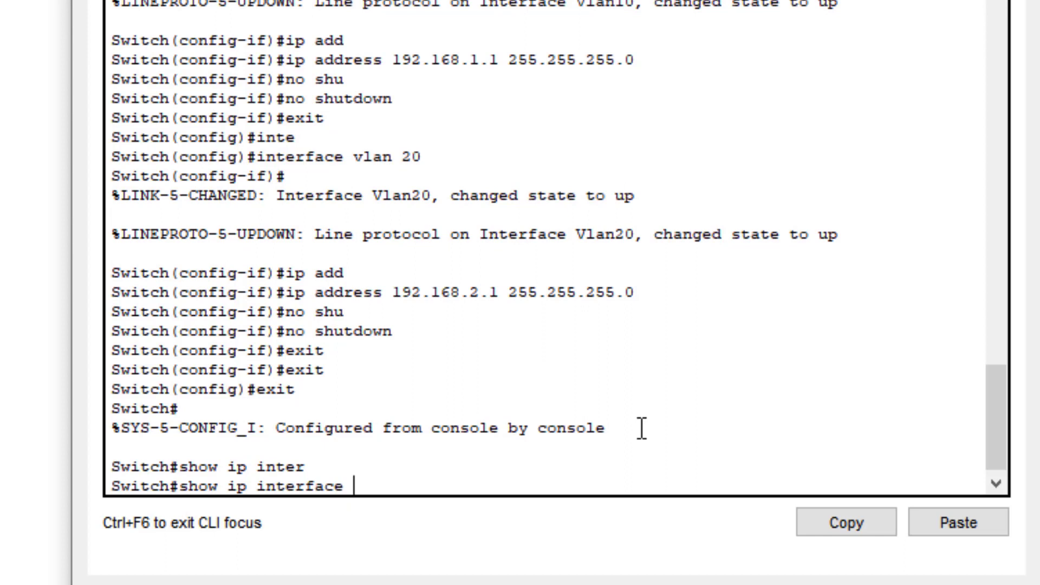
type("br")
key("Tab")
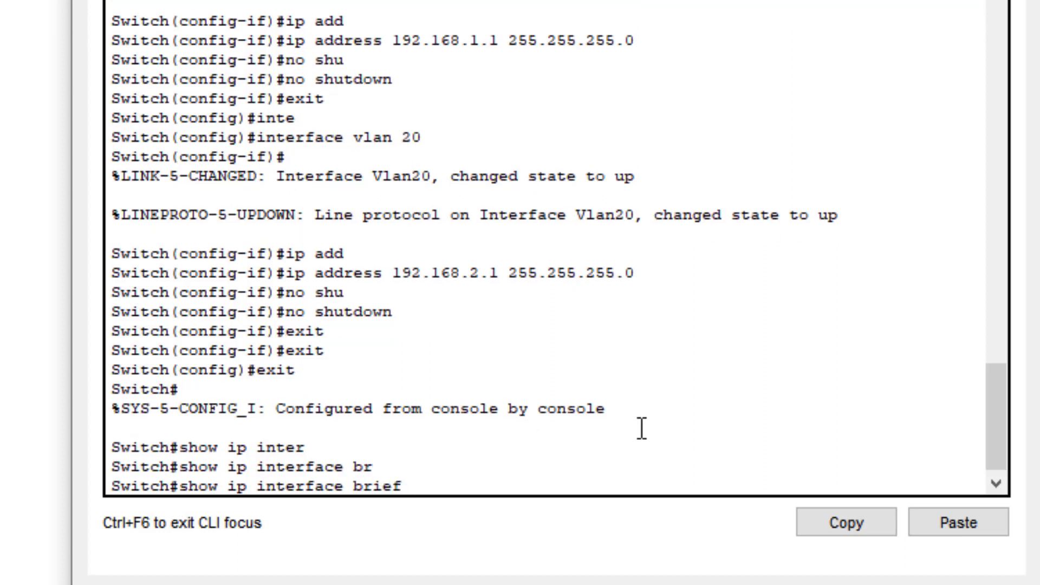
key("Return")
key("Return")
key("Return")
key("Return")
key("Return")
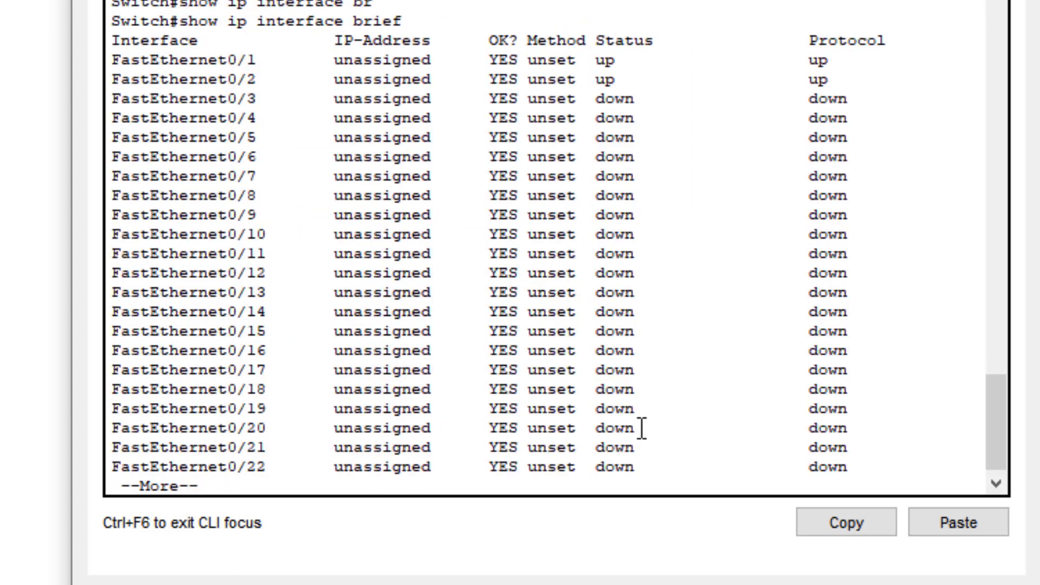
key("Return")
key("Return")
key("Return")
key("Return")
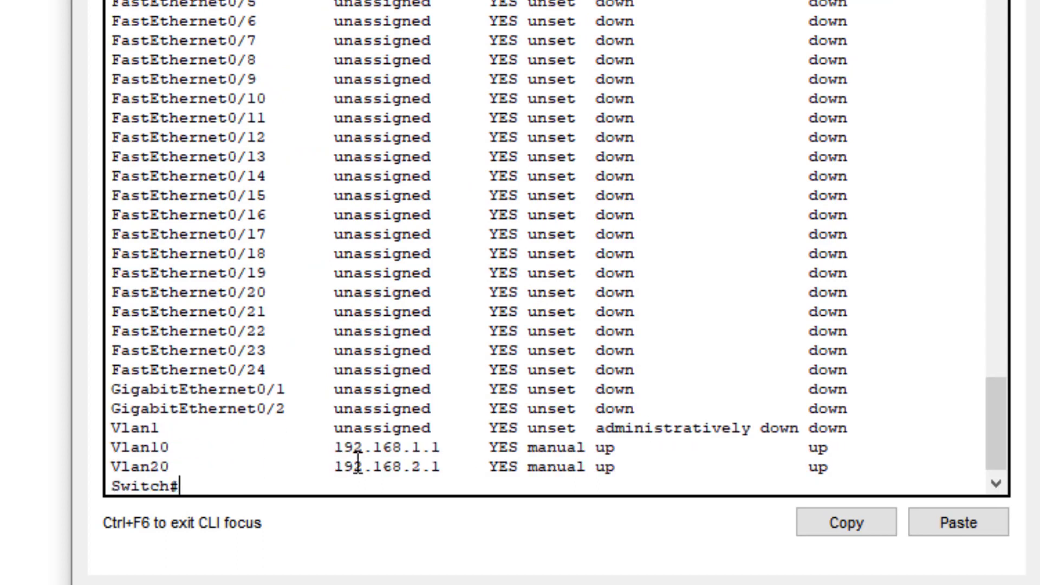
Step: Highlight the Vlan10 (192.168.1.1) and Vlan20 (192.168.2.1) lines in the interface summary
left_click_drag(115, 450, 829, 448)
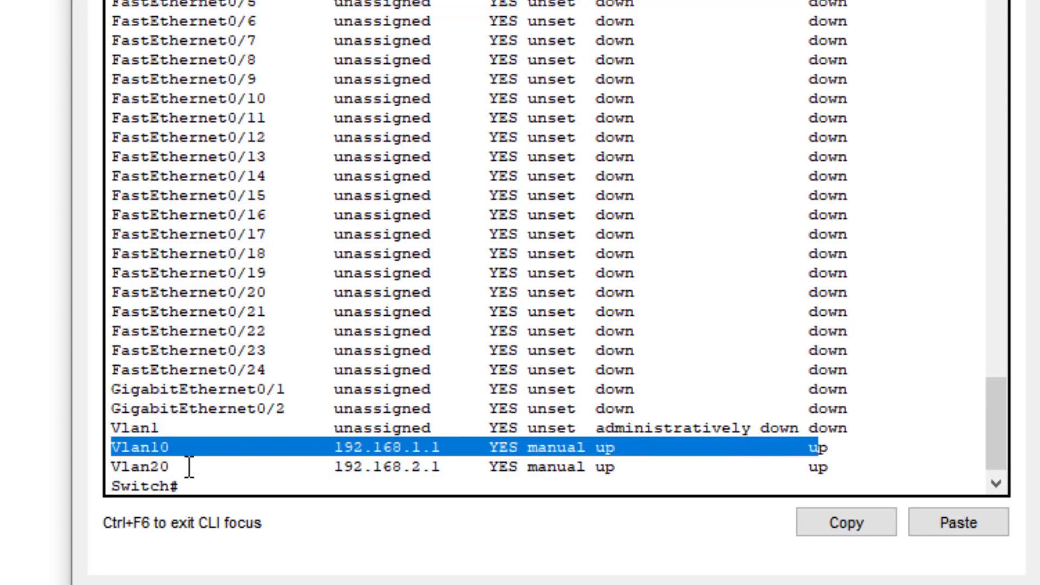
left_click_drag(120, 467, 835, 467)
left_click(239, 488)
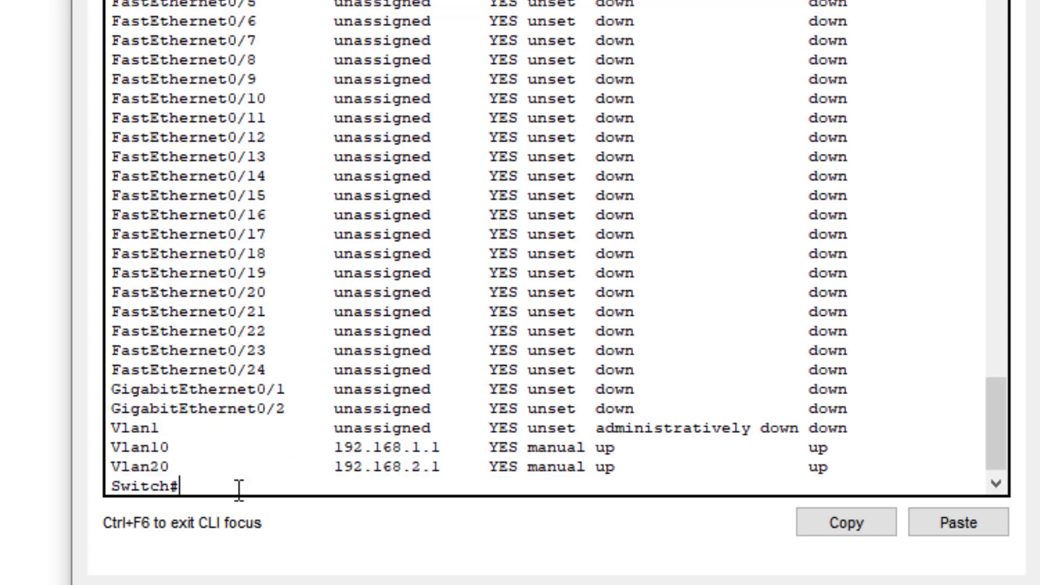
Step: Enter global configuration mode with configure terminal
type("conf")
key("Tab")
type("ter")
key("Tab")
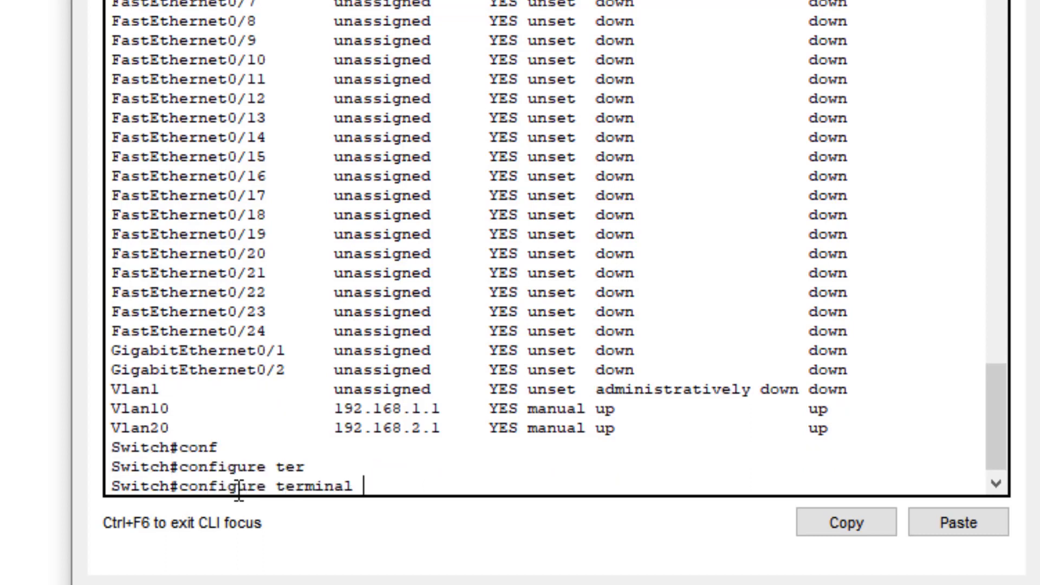
key("Return")
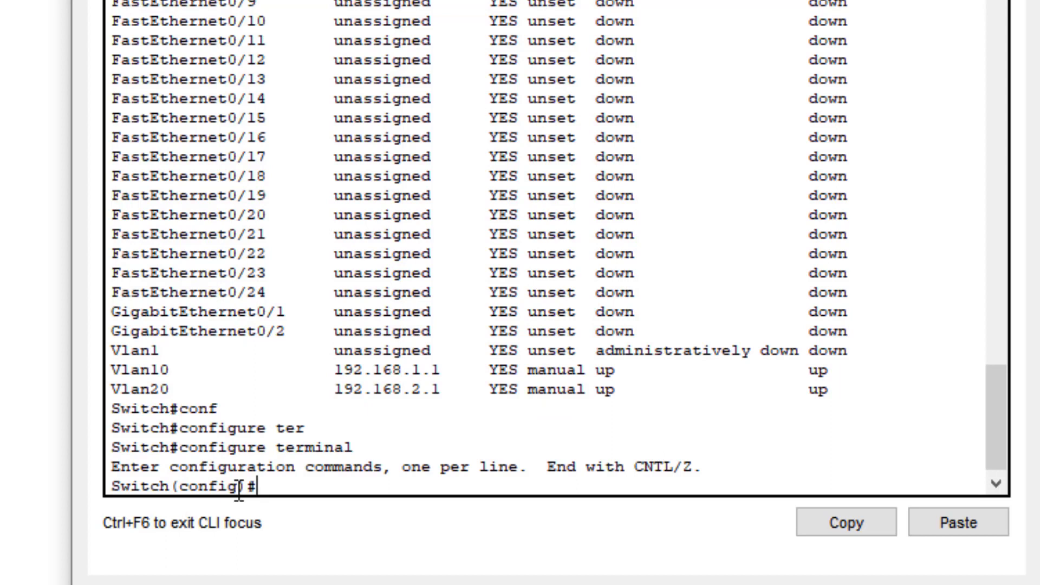
Step: Enable ip routing on the switch, then exit to privileged mode
type("ip rou")
key("Tab")
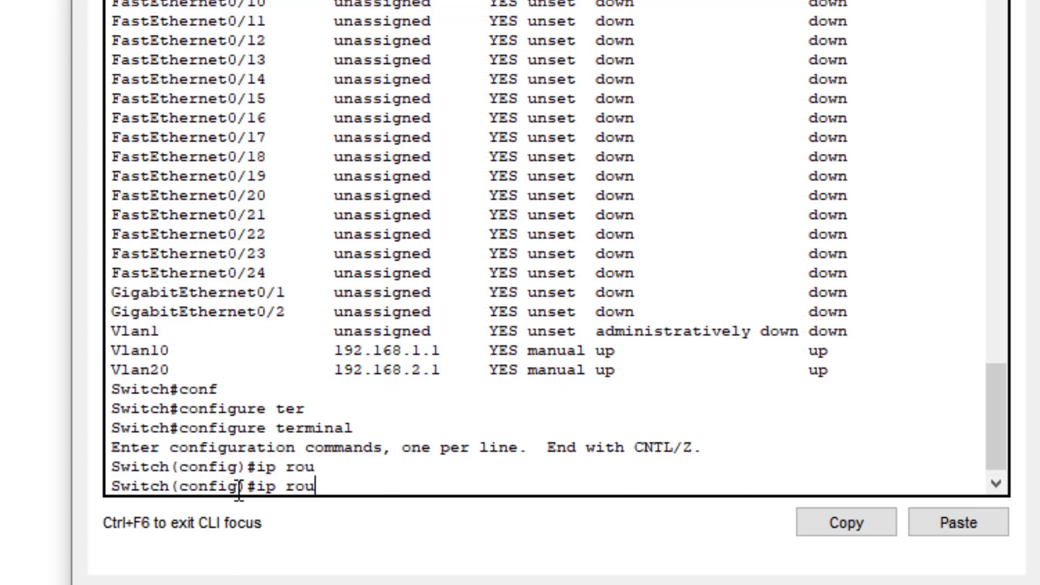
key("BackSpace")
key("BackSpace")
key("BackSpace")
type("rout")
key("Tab")
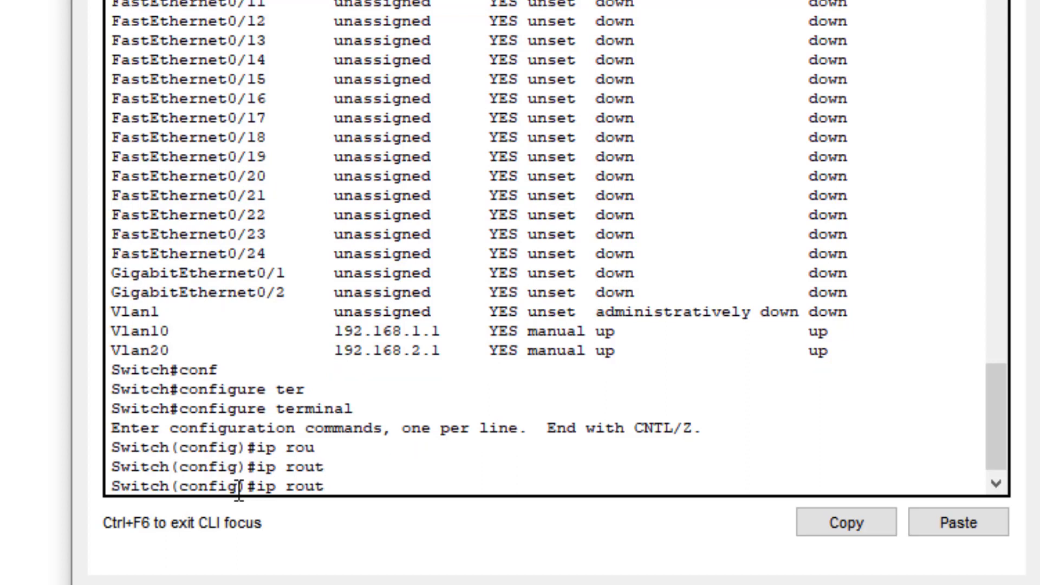
type("ing")
key("Return")
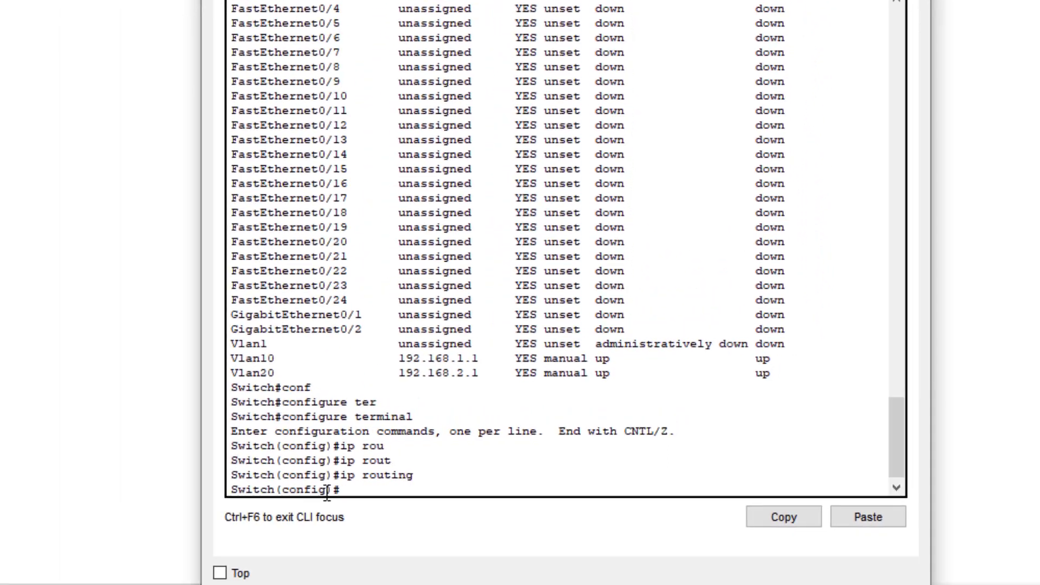
type("ex")
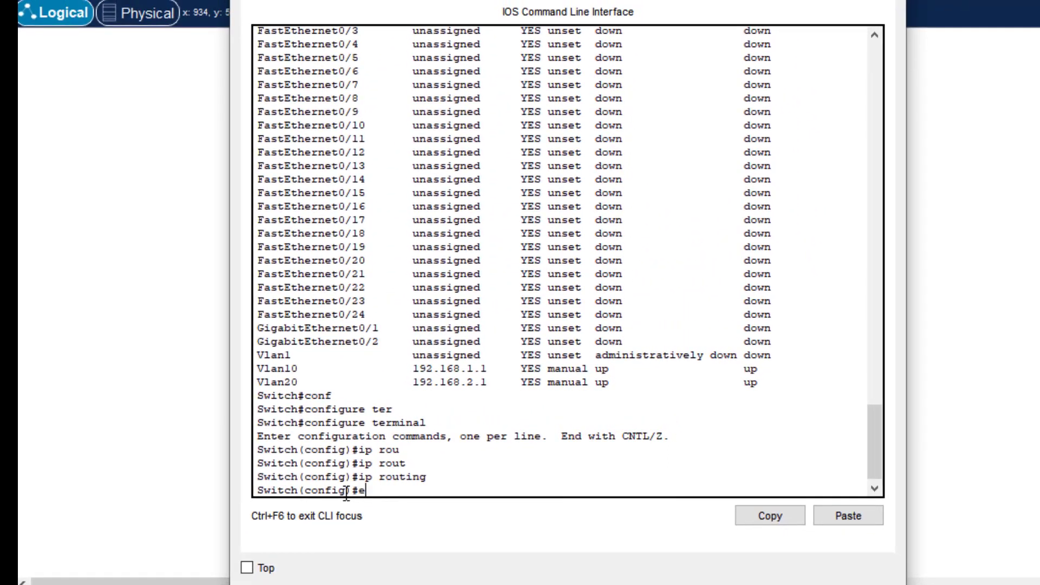
type("it")
key("Return")
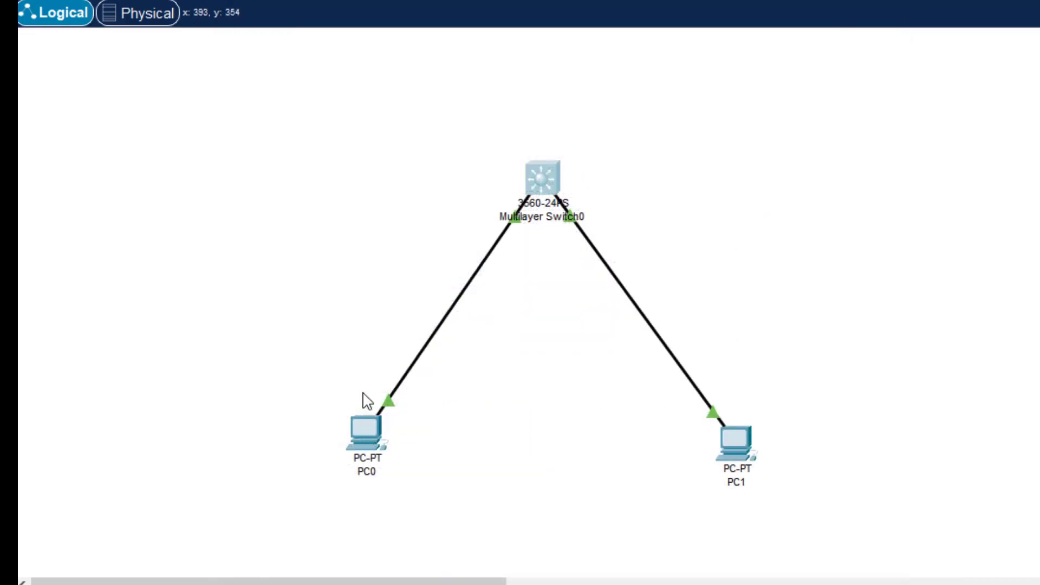
Step: From PC0's command prompt, ping 192.168.2.2
left_click(362, 433)
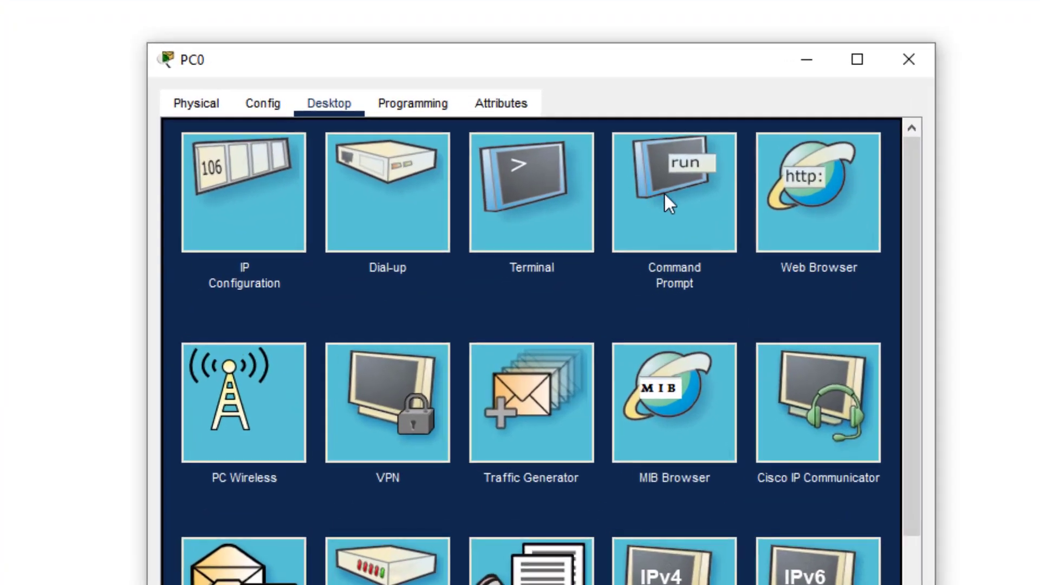
left_click(639, 218)
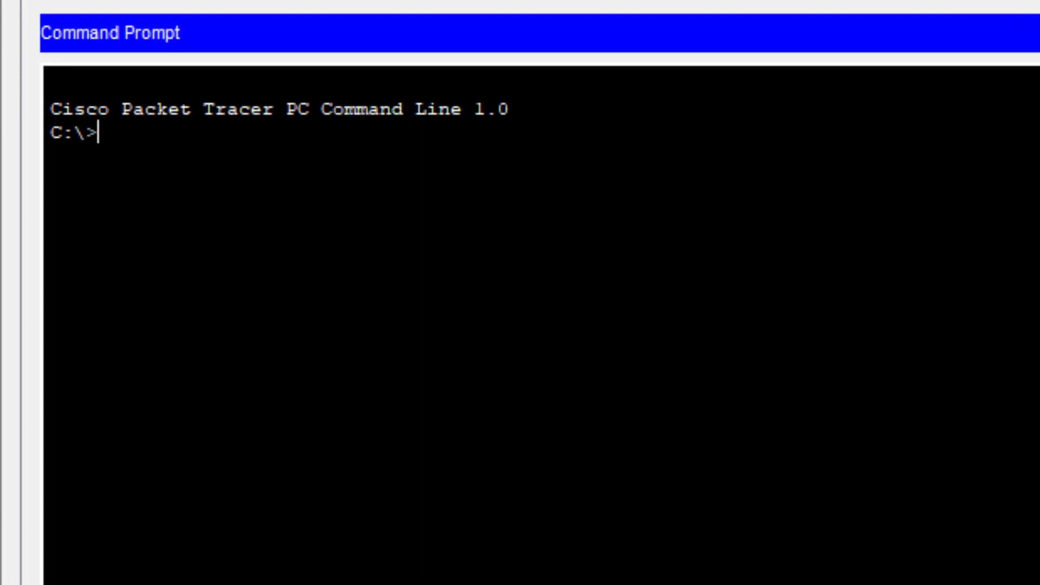
type("ping")
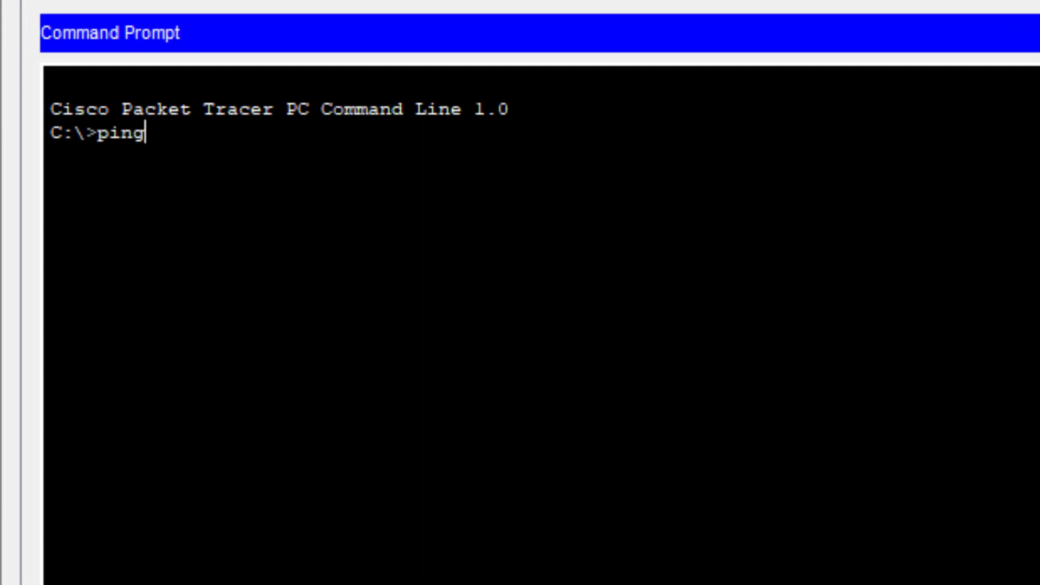
type(" 192.16")
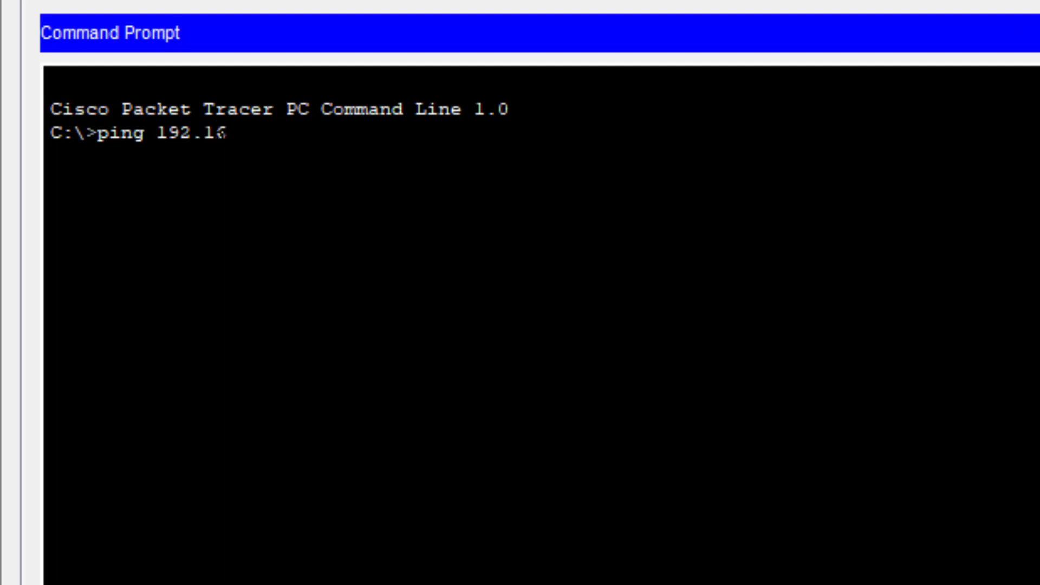
type("8.2.2")
key("Return")
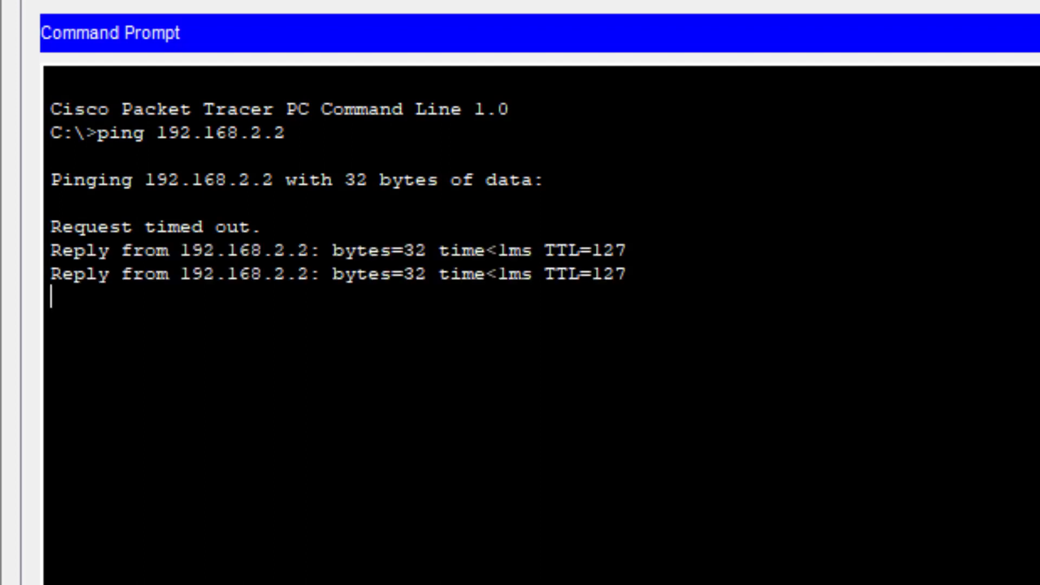
Step: Highlight the three successful reply lines in PC0's ping output
left_click_drag(108, 469, 65, 249)
left_click(325, 282)
left_click_drag(627, 298, 62, 250)
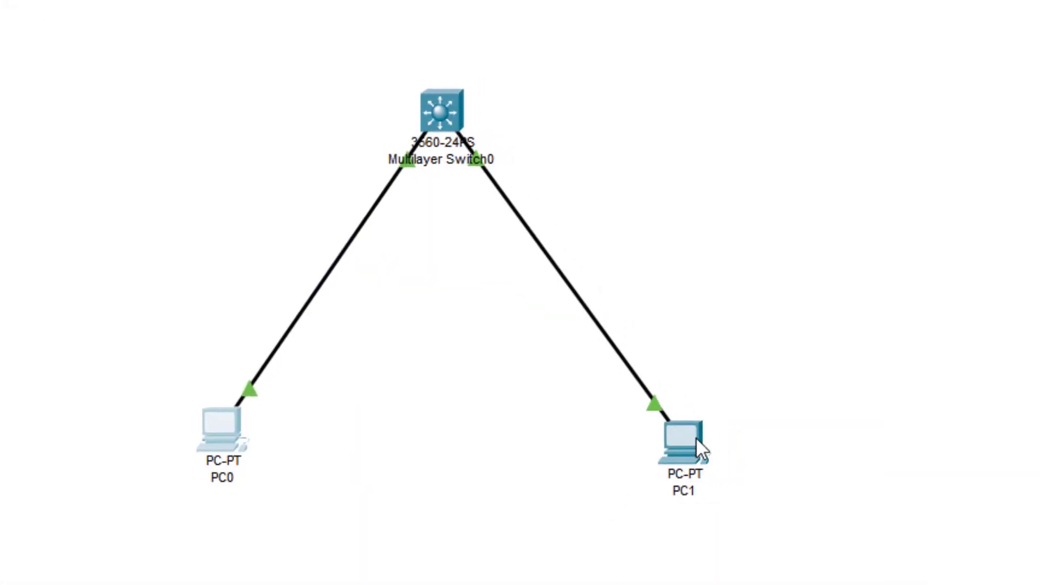
Step: From PC1's command prompt, ping 192.168.1.2 across VLANs
left_click(697, 440)
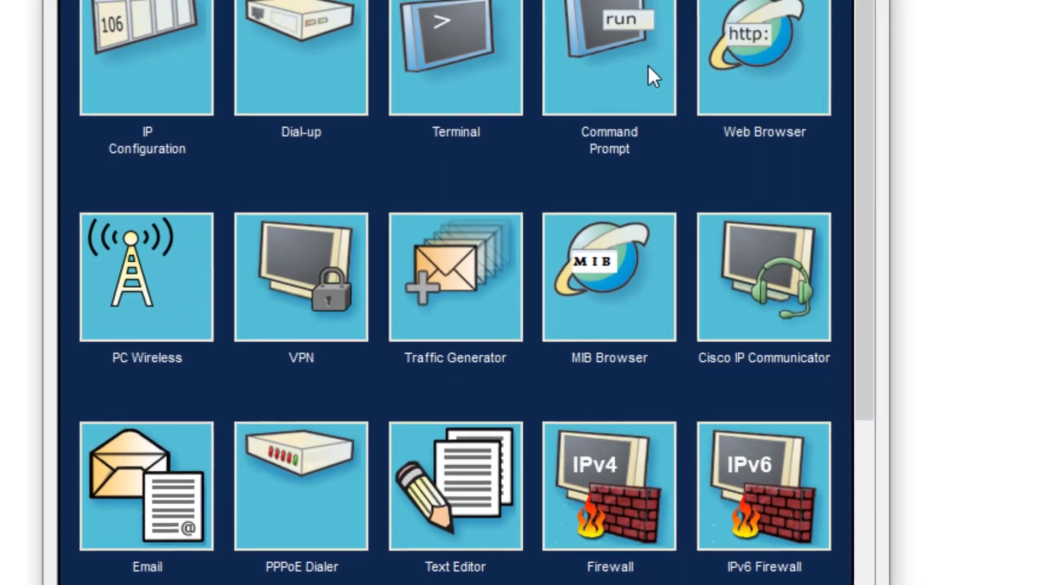
left_click(829, 30)
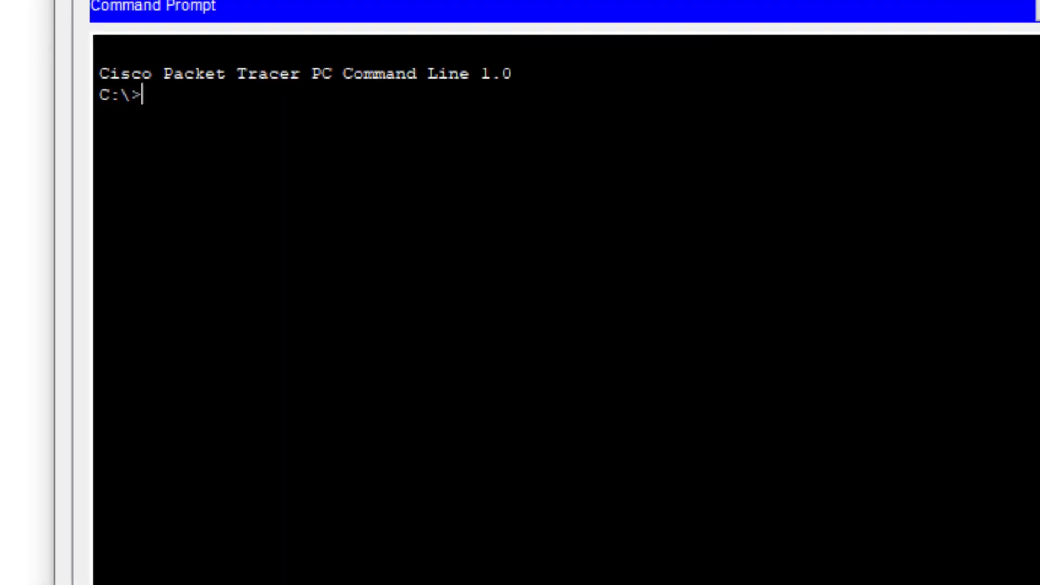
type("ping 192.16")
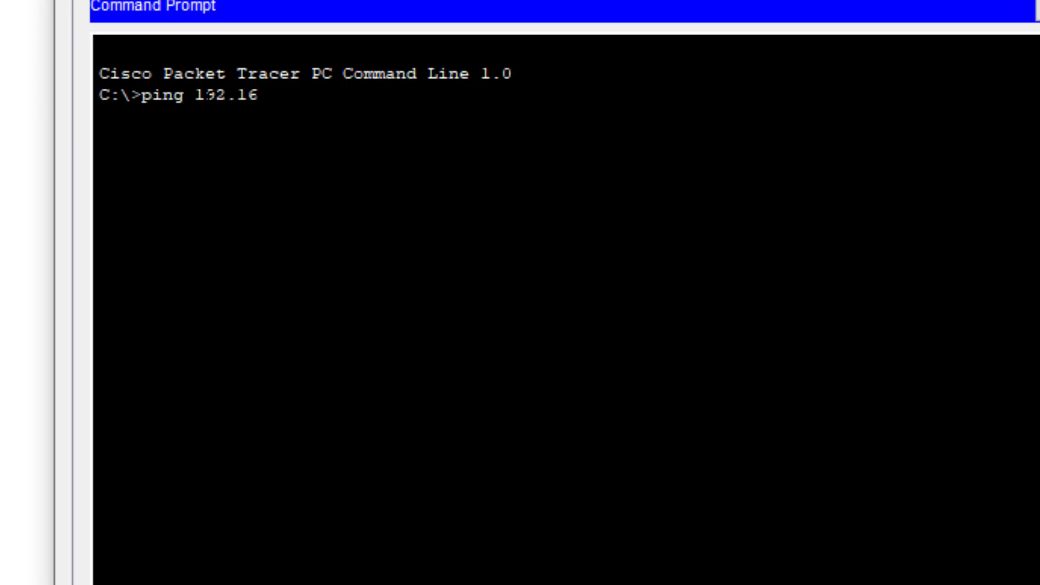
type("8.1.2")
key("Return")
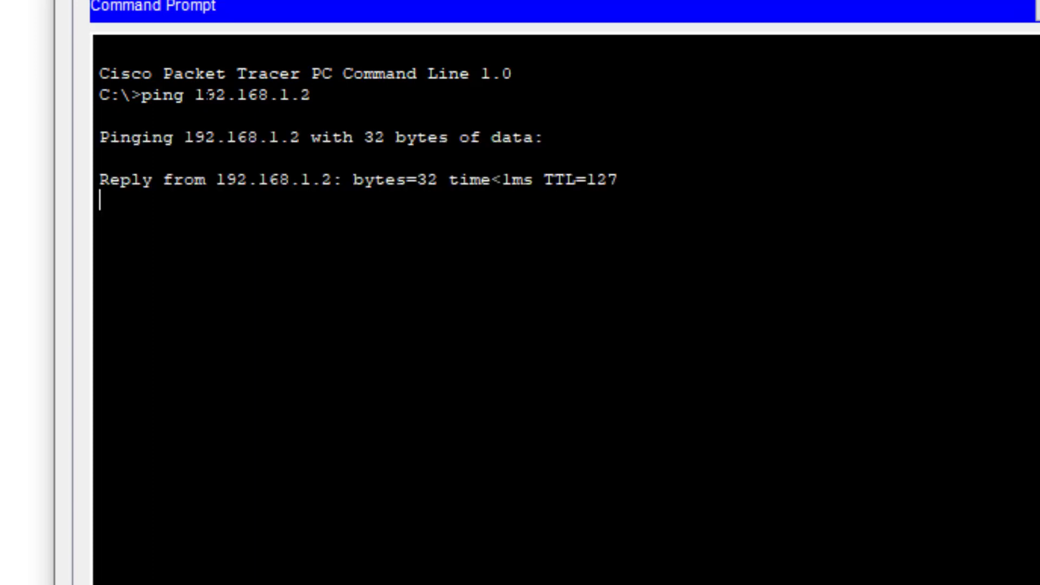